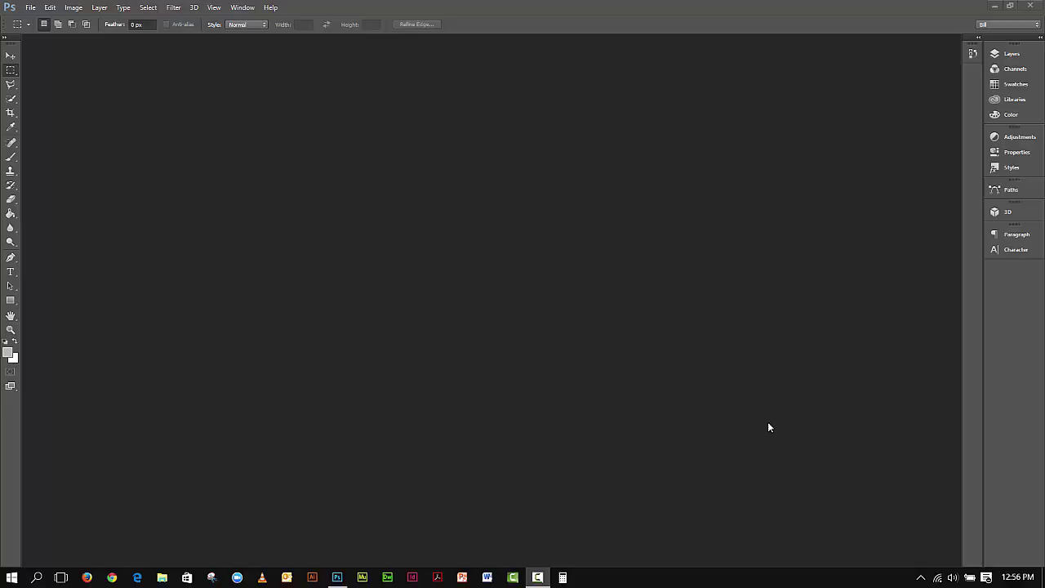
Open the photo DSC_2203.JPG from the Singular folder stored on the Desktop.
left_click(30, 8)
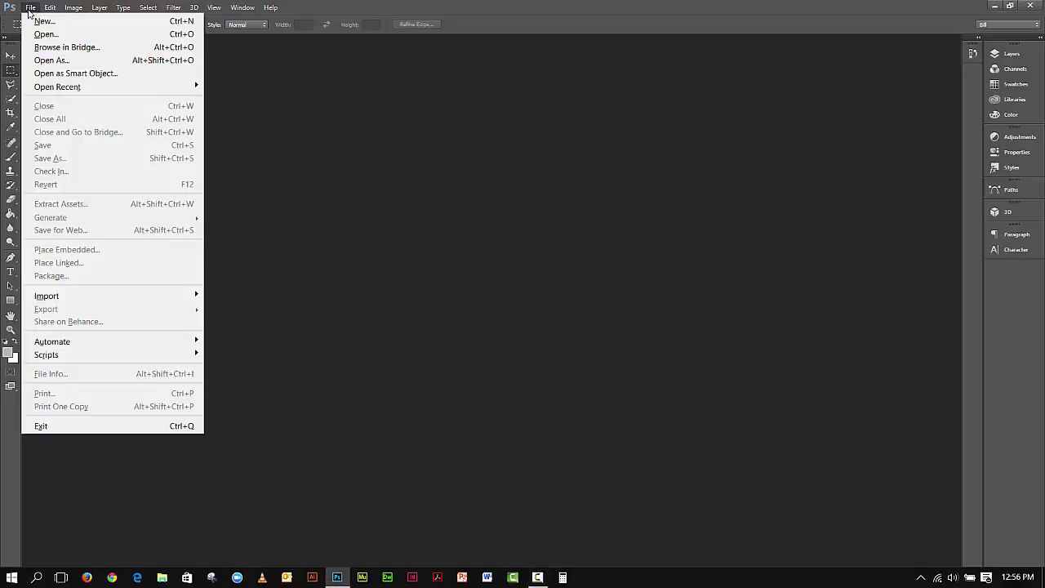
left_click(46, 33)
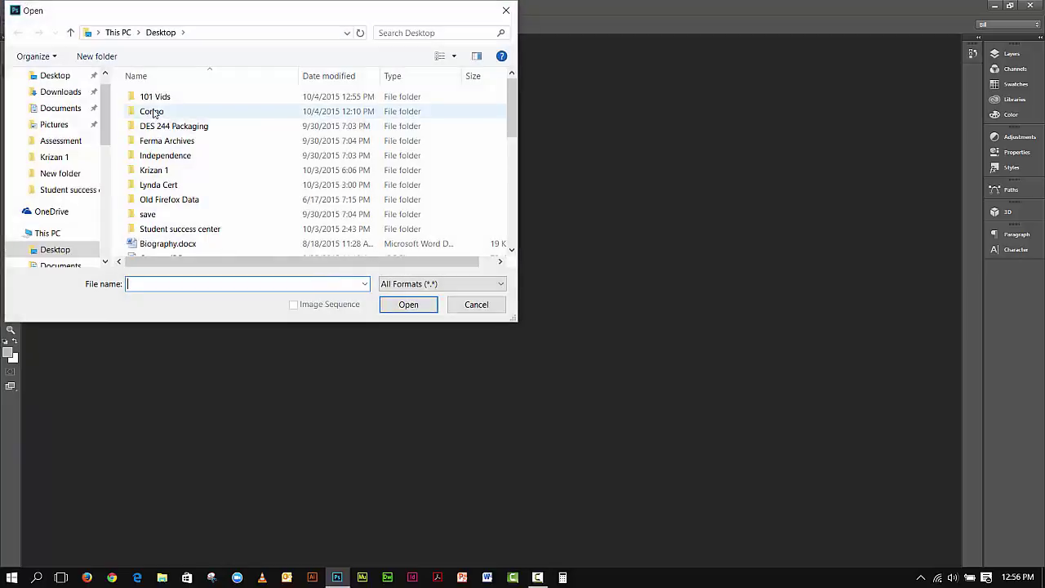
double_click(152, 112)
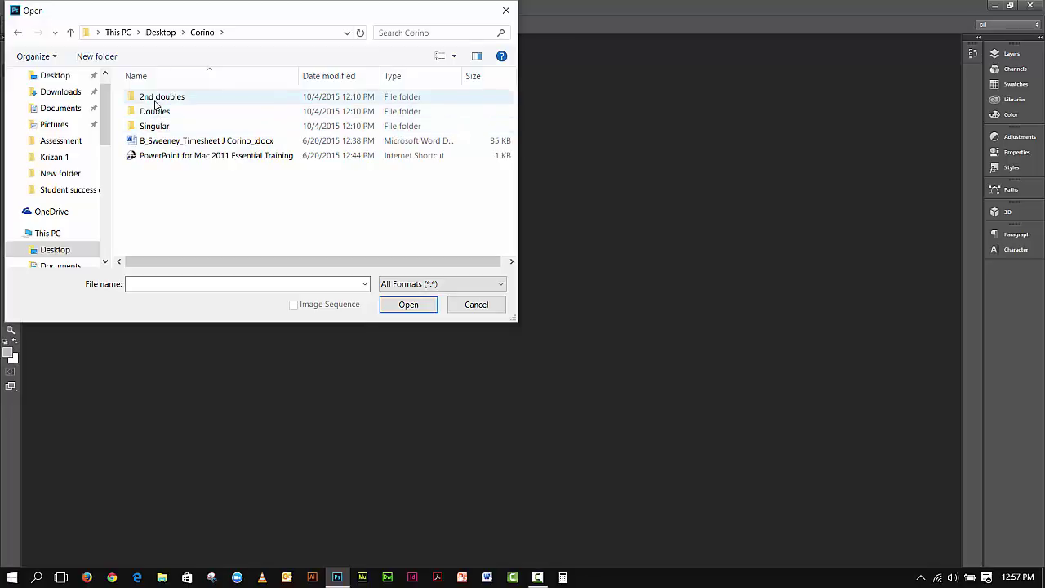
double_click(153, 126)
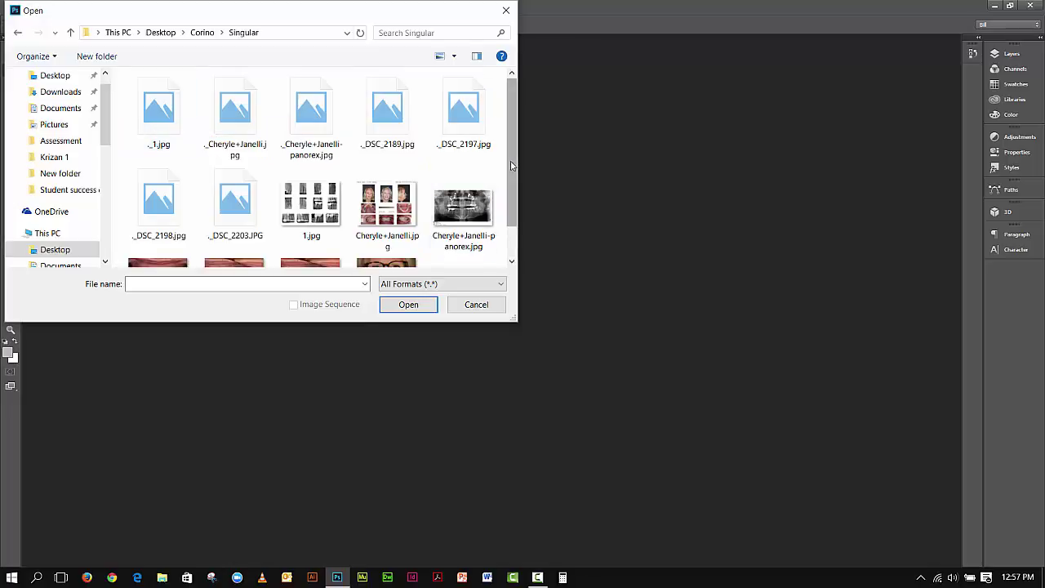
scroll(360, 220, "down", 1)
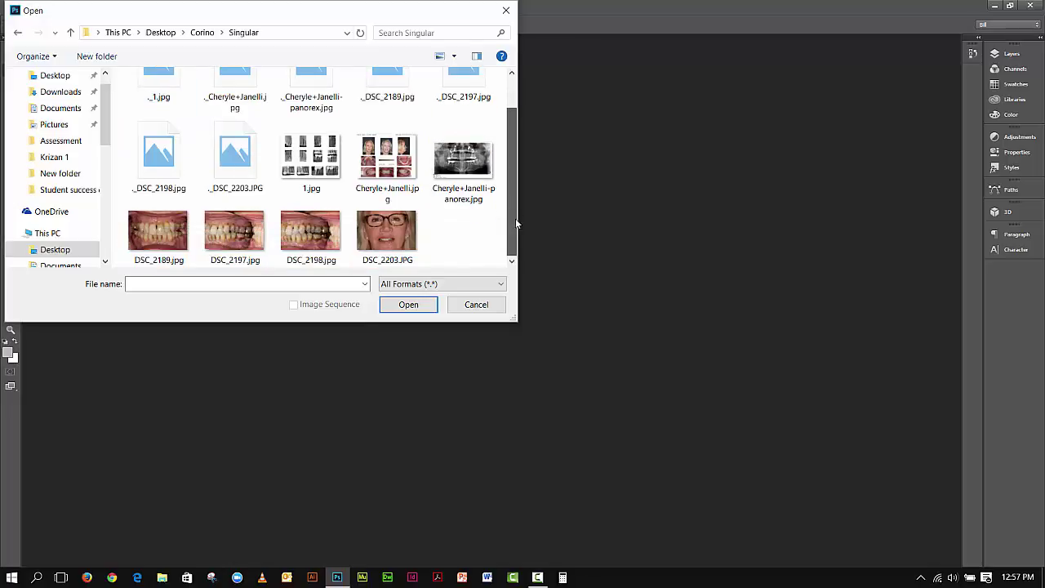
left_click(378, 241)
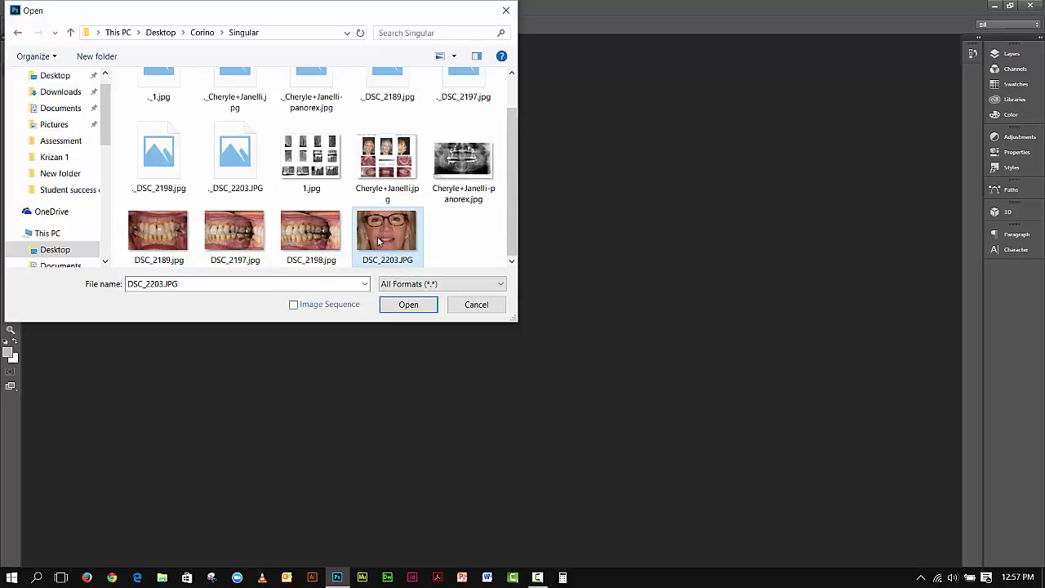
left_click(407, 304)
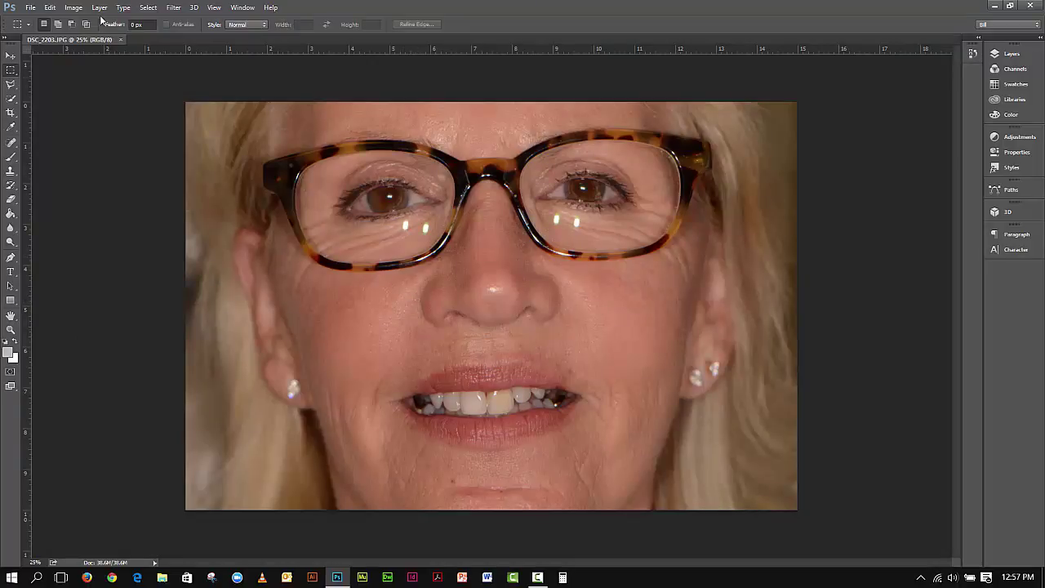
Save the photo as a Photoshop file named singular_group.psd in the Singular folder.
left_click(31, 8)
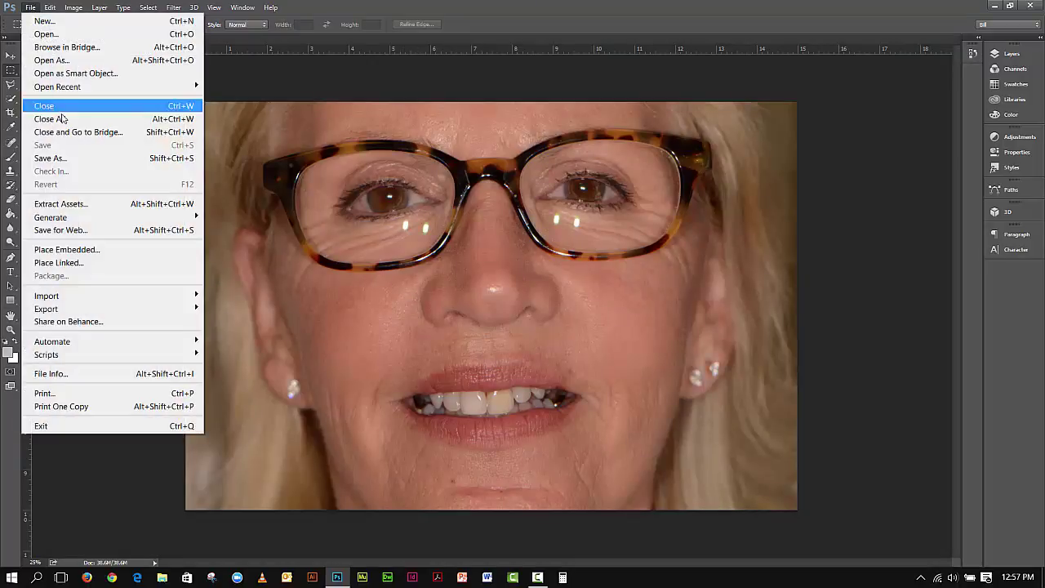
left_click(64, 160)
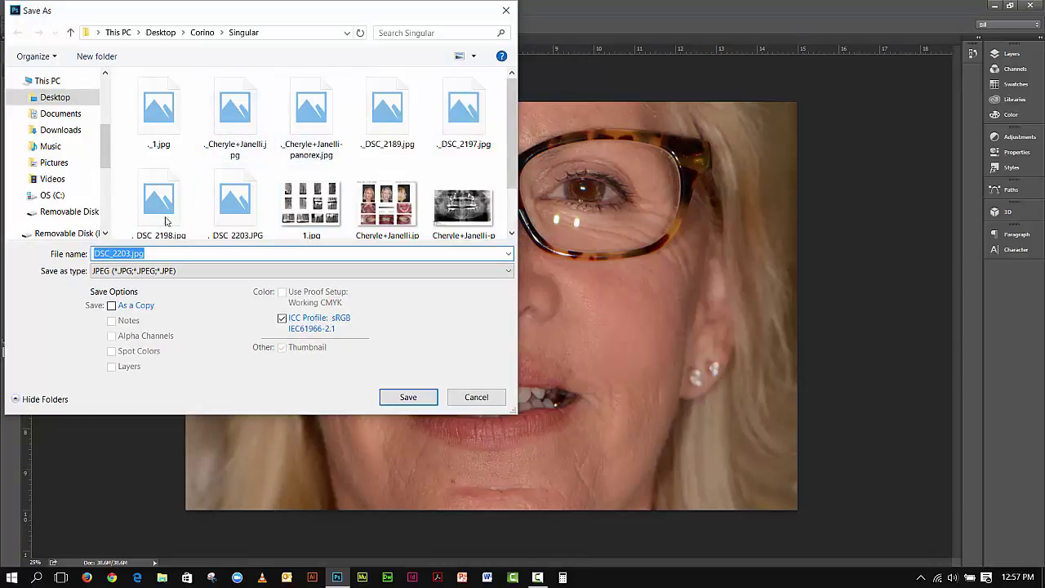
left_click(130, 254)
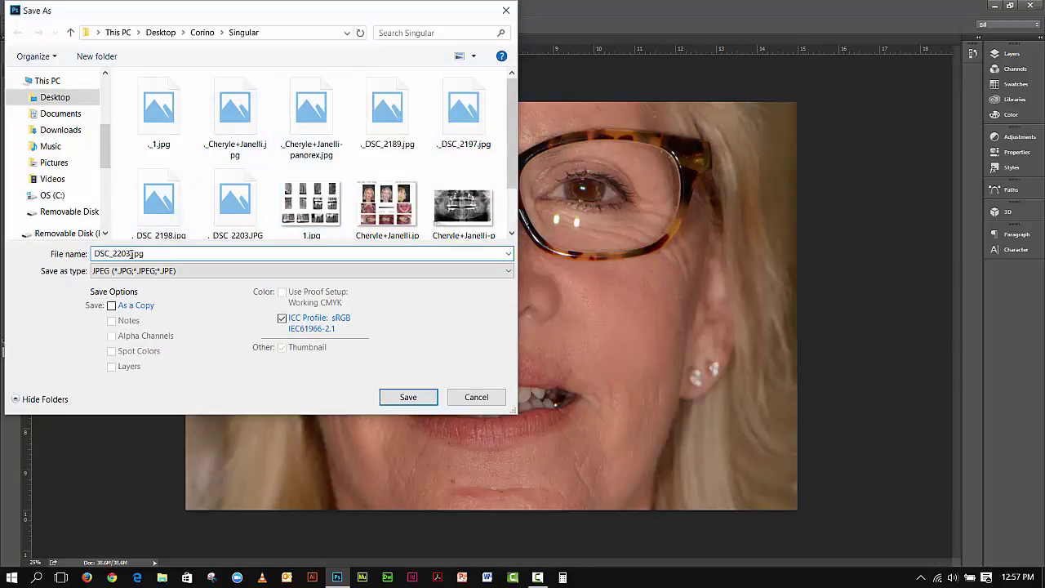
left_click_drag(129, 254, 92, 254)
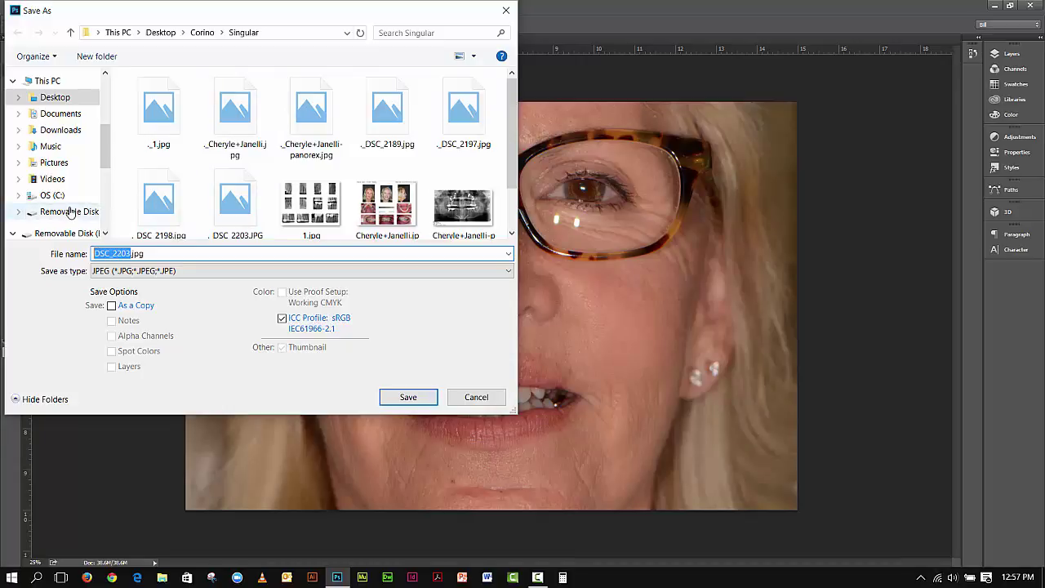
type("sin")
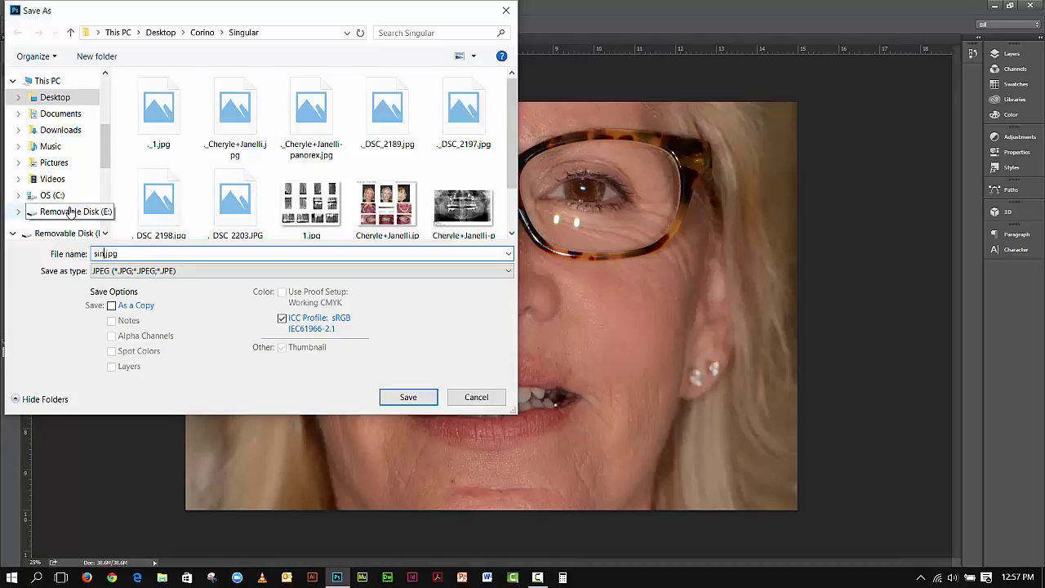
type("gular_group")
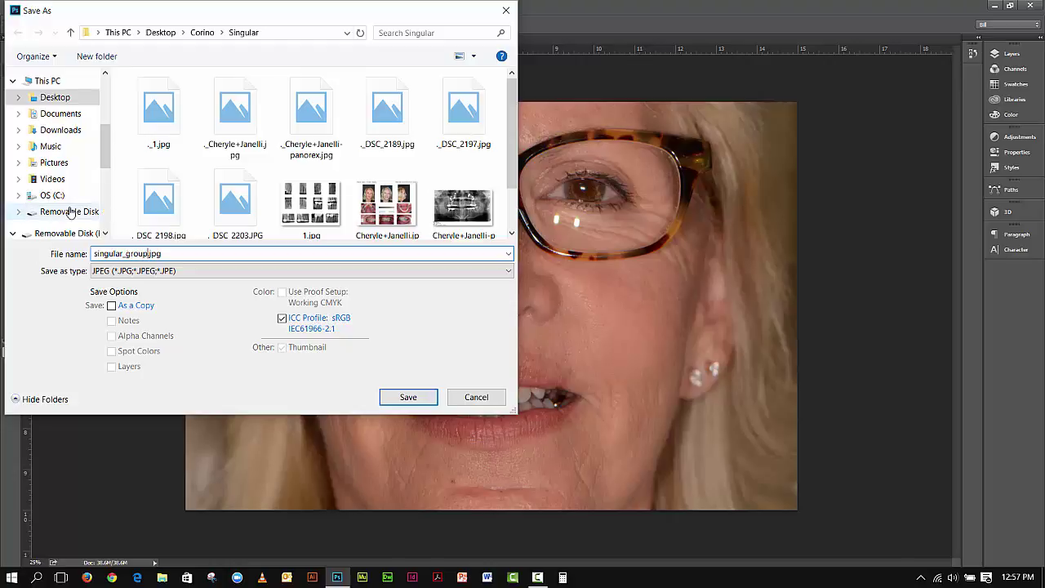
left_click(151, 270)
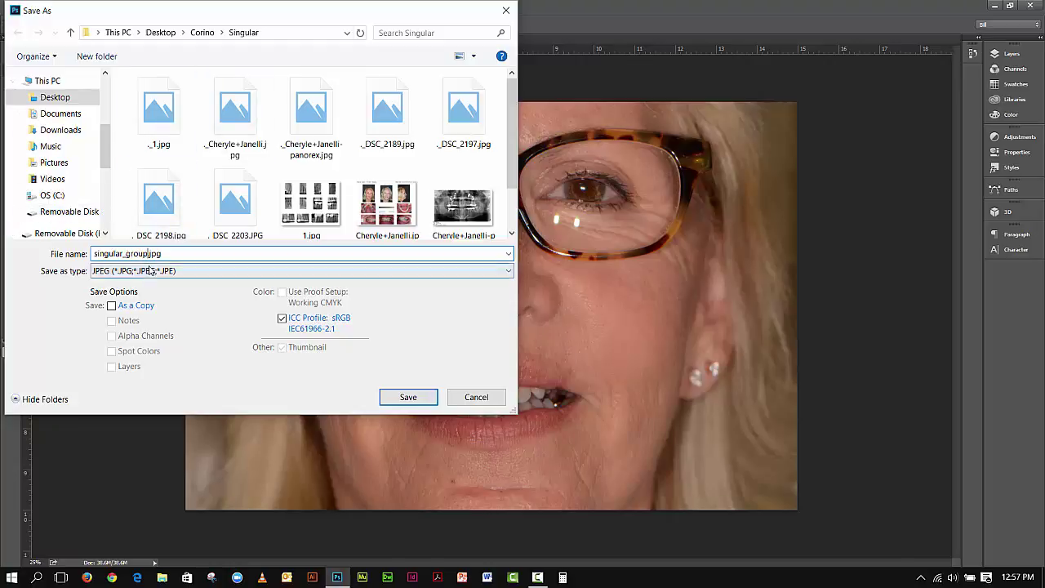
left_click(135, 285)
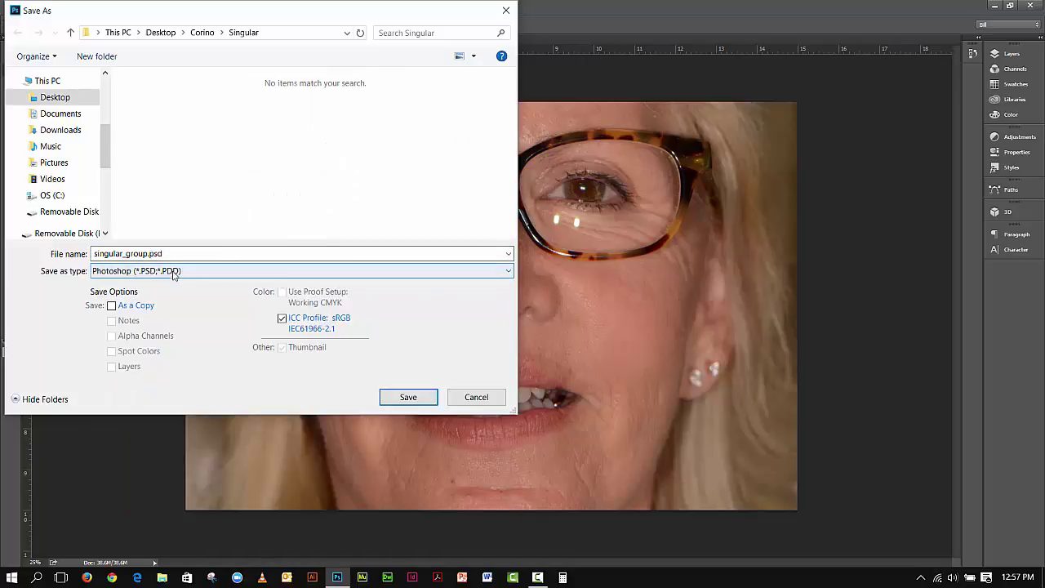
left_click(409, 397)
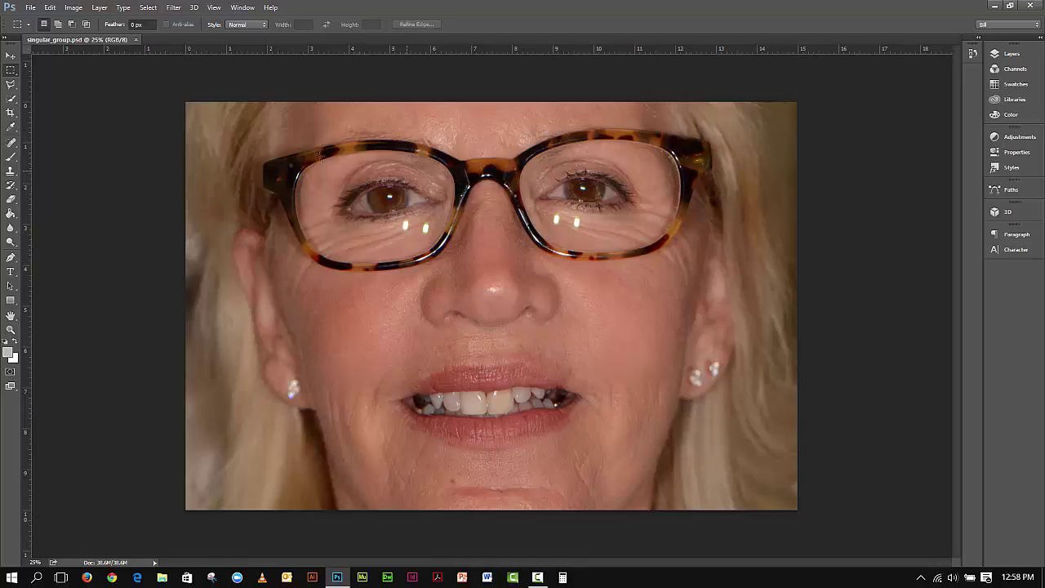
Resize the image to 9 inches wide at 185 pixels/inch, resampled with Bicubic Sharper (reduction).
left_click(83, 10)
left_click(90, 111)
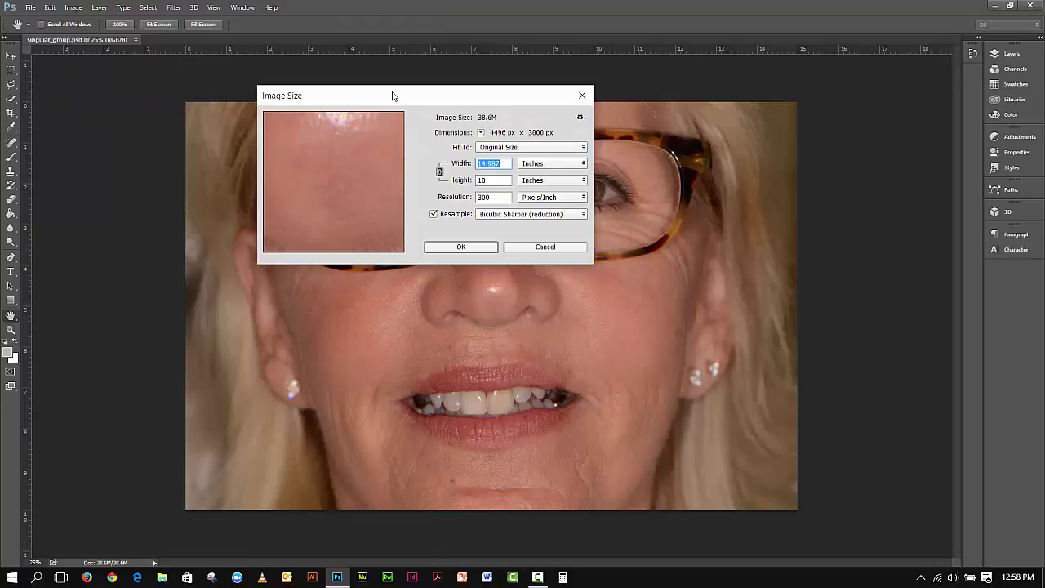
left_click_drag(422, 109, 757, 174)
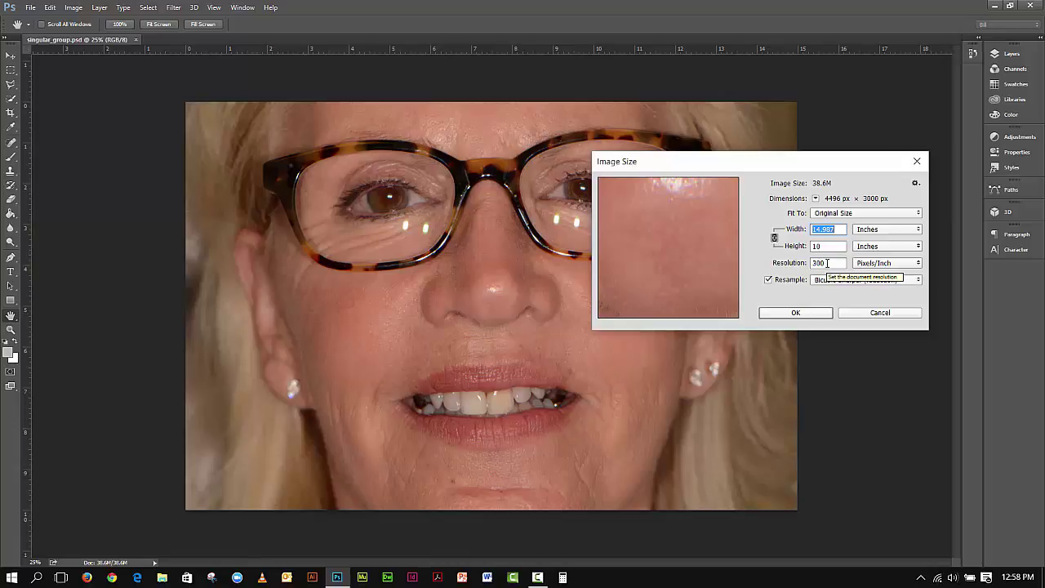
double_click(827, 263)
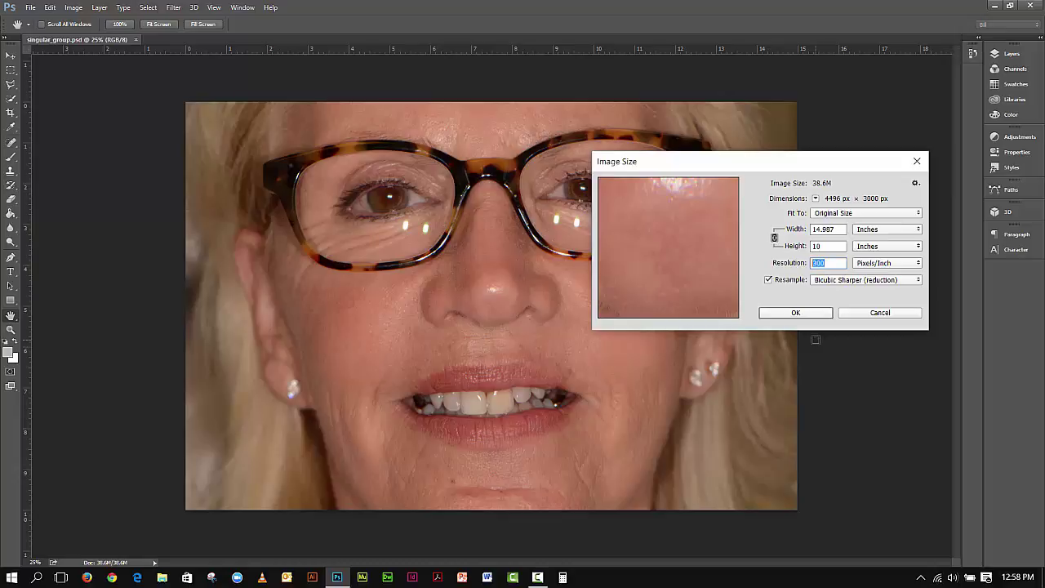
type("185")
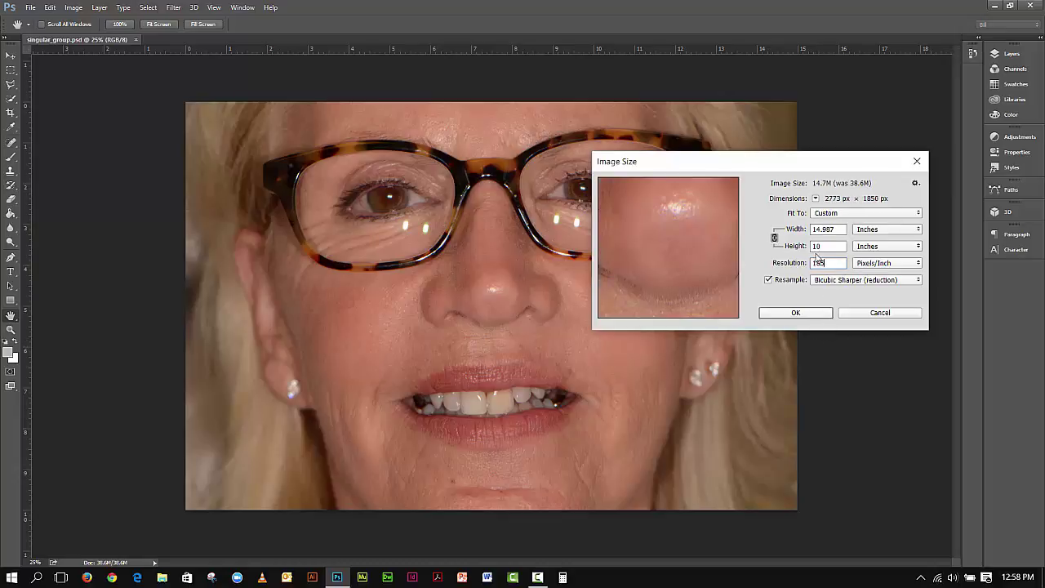
left_click_drag(833, 232, 812, 232)
type("9")
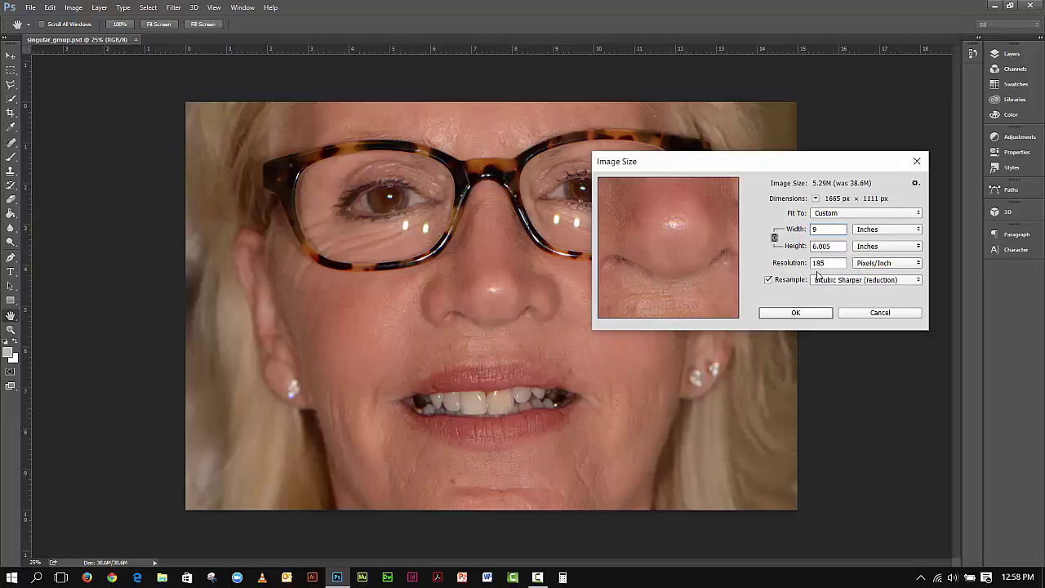
left_click(901, 285)
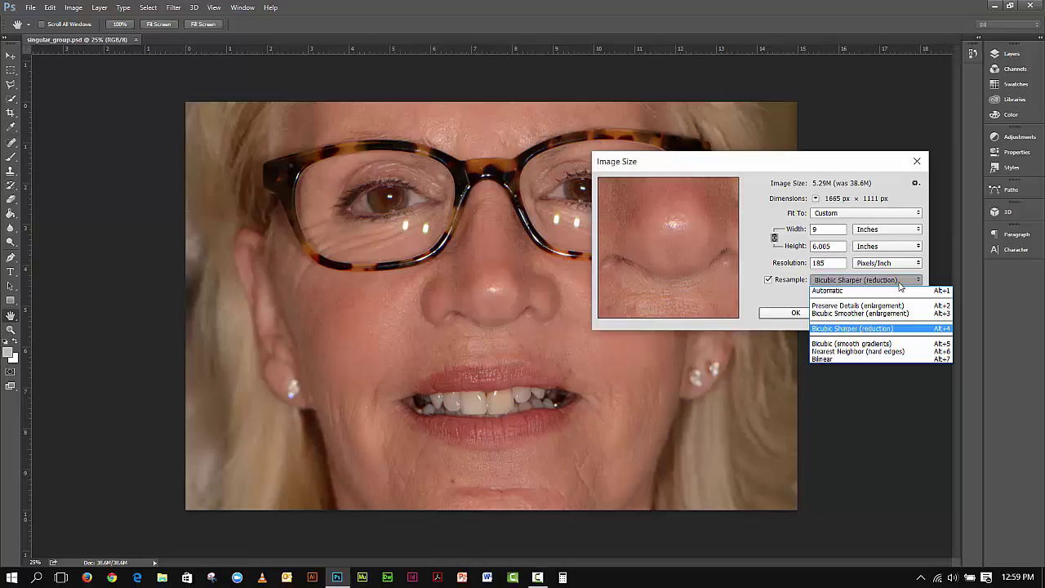
left_click(868, 333)
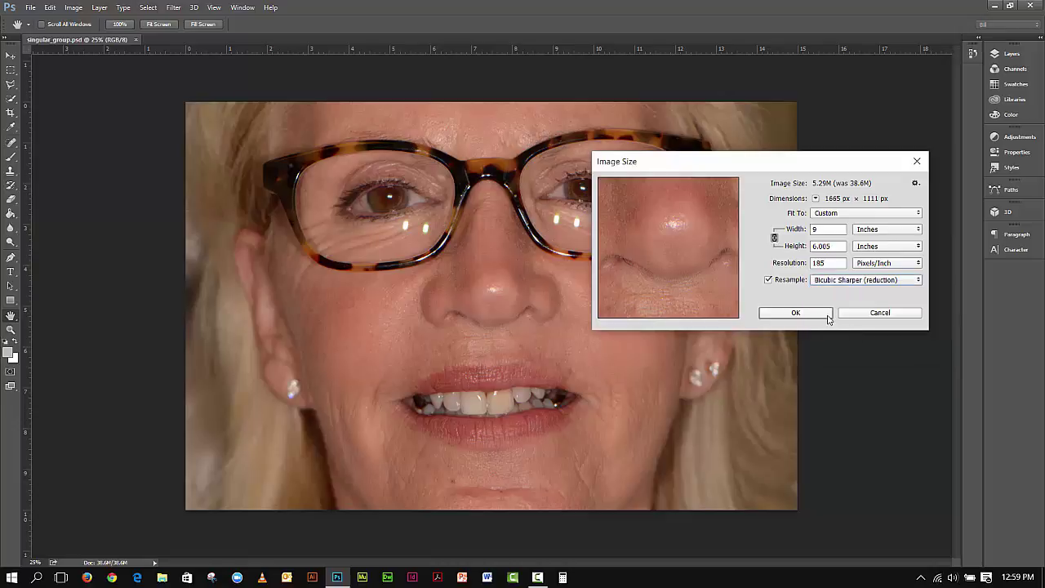
left_click(828, 318)
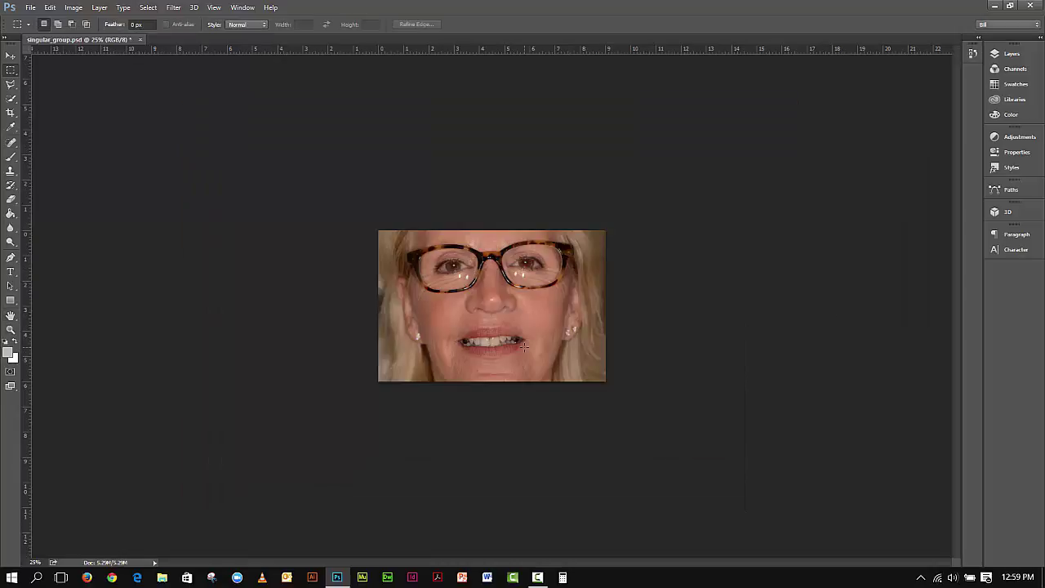
Inspect the resized photo fitted on screen, at 100% and at print size.
left_click(213, 8)
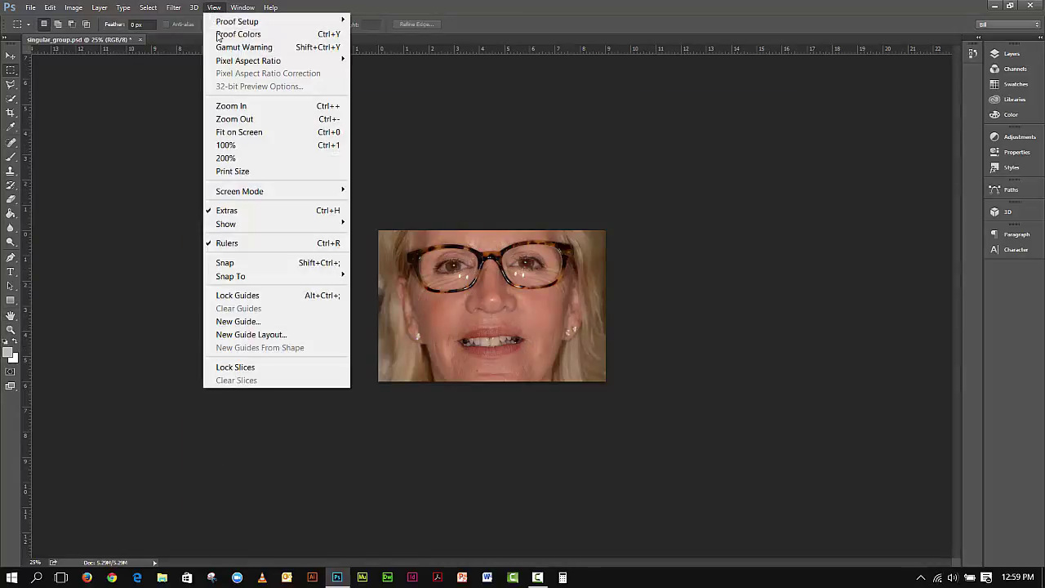
left_click(230, 134)
left_click(216, 10)
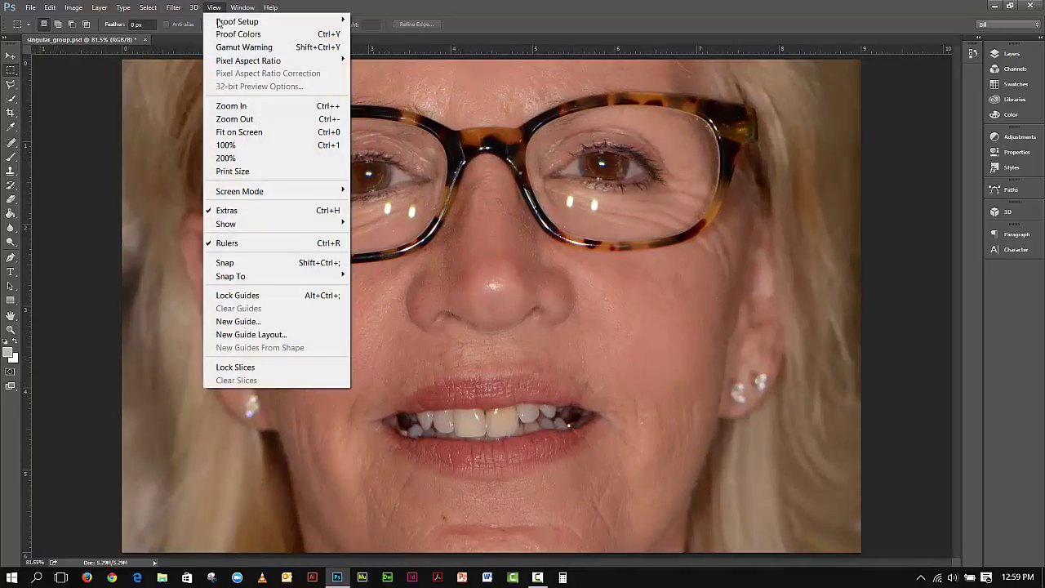
left_click(228, 147)
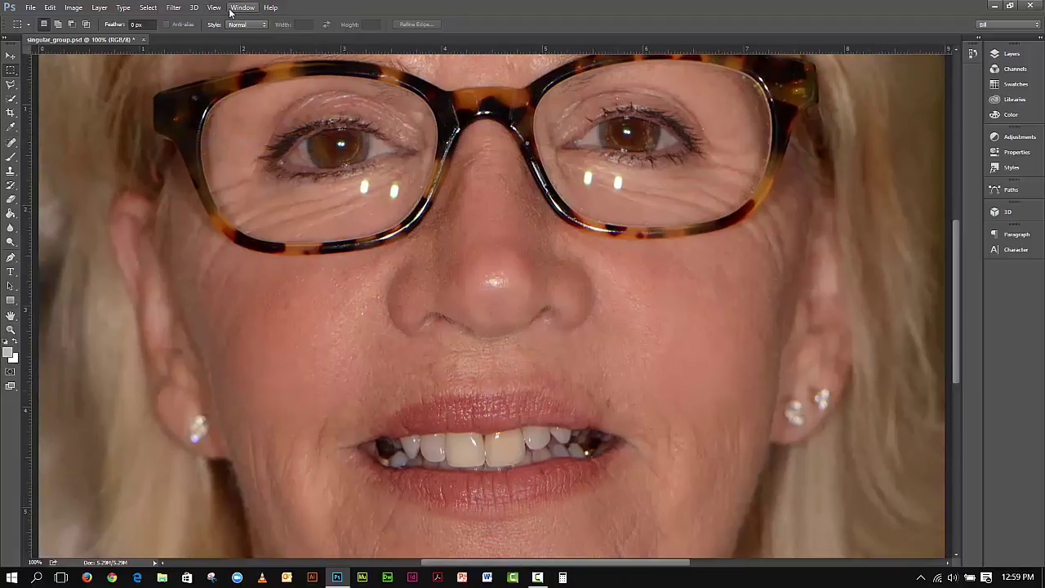
left_click(214, 7)
left_click(233, 170)
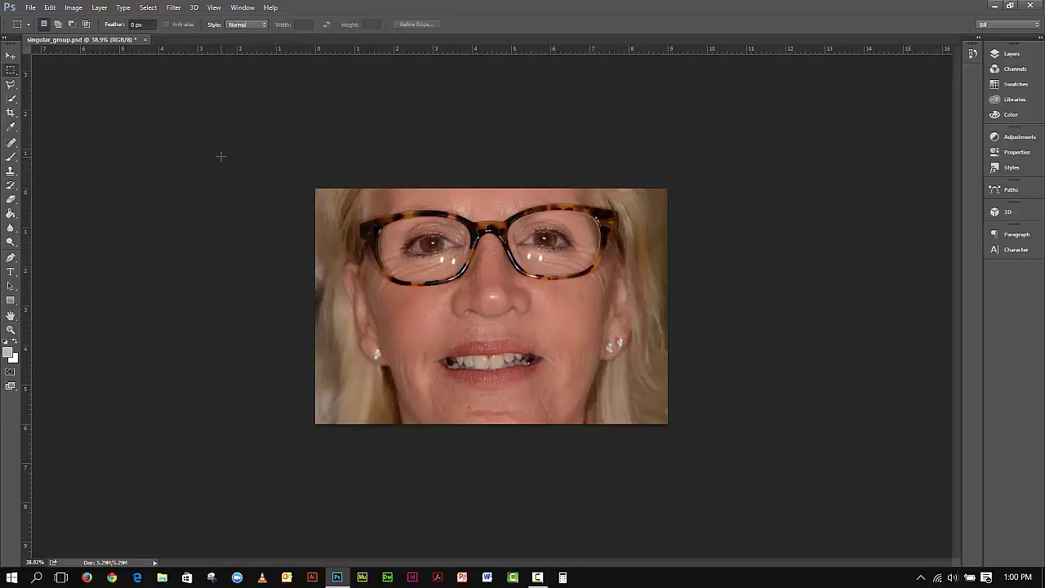
Float the Layers panel beside the photo and collapse the panel group it came from.
left_click(1004, 56)
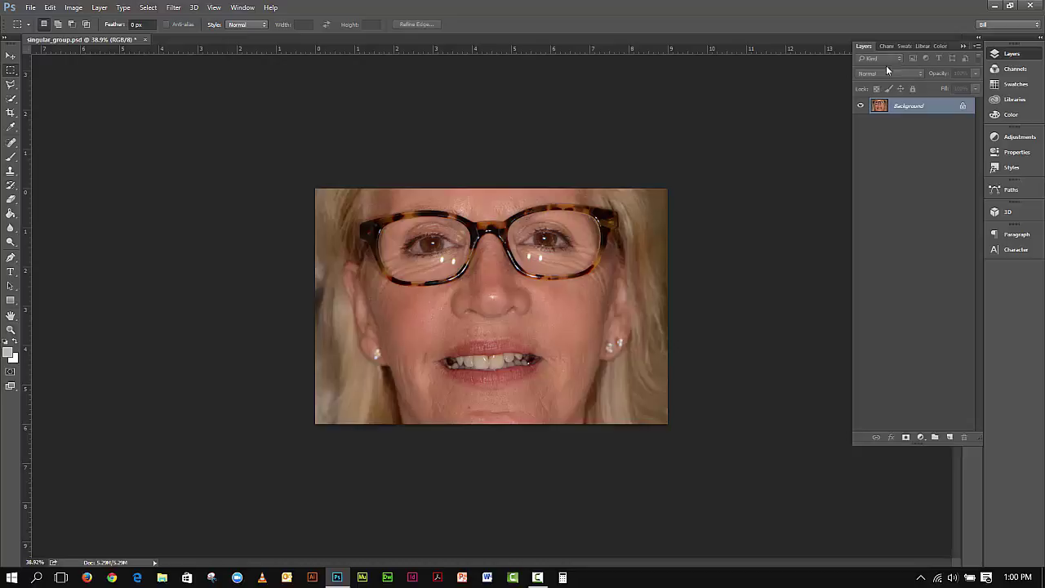
left_click_drag(863, 45, 747, 115)
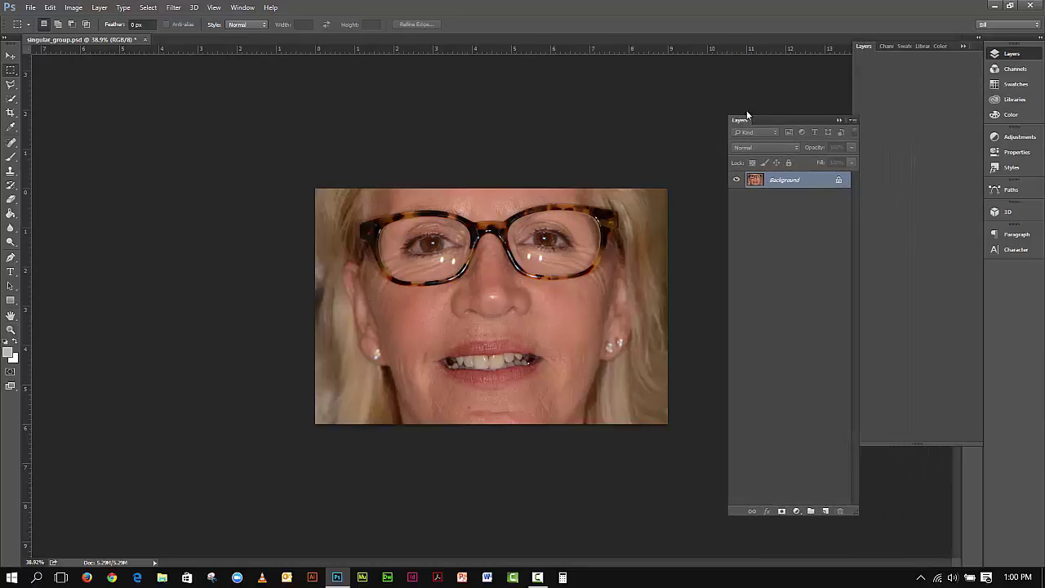
left_click(939, 47)
left_click(964, 46)
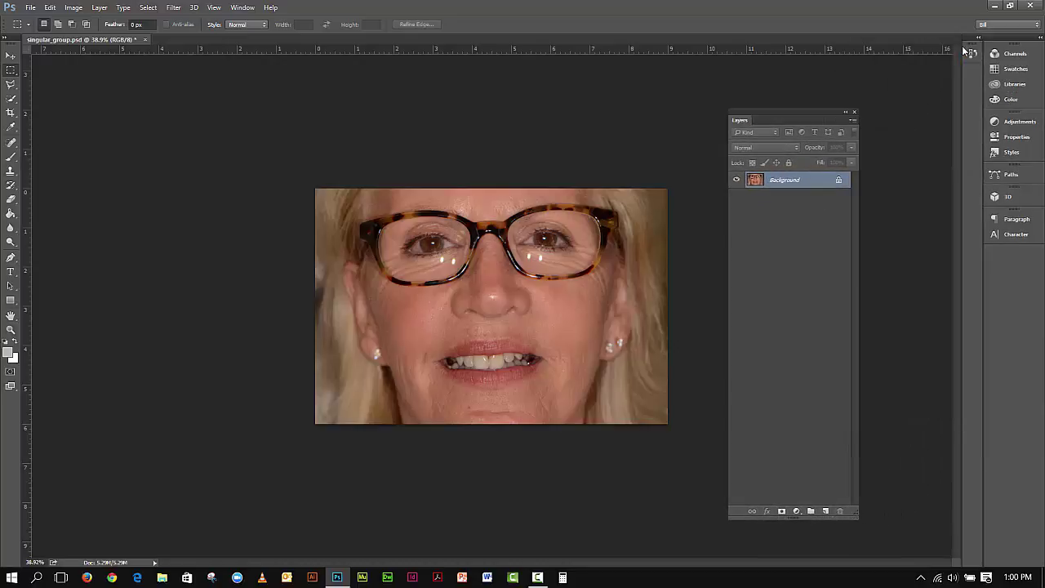
Convert the locked Background into a regular layer named single_1.
double_click(779, 181)
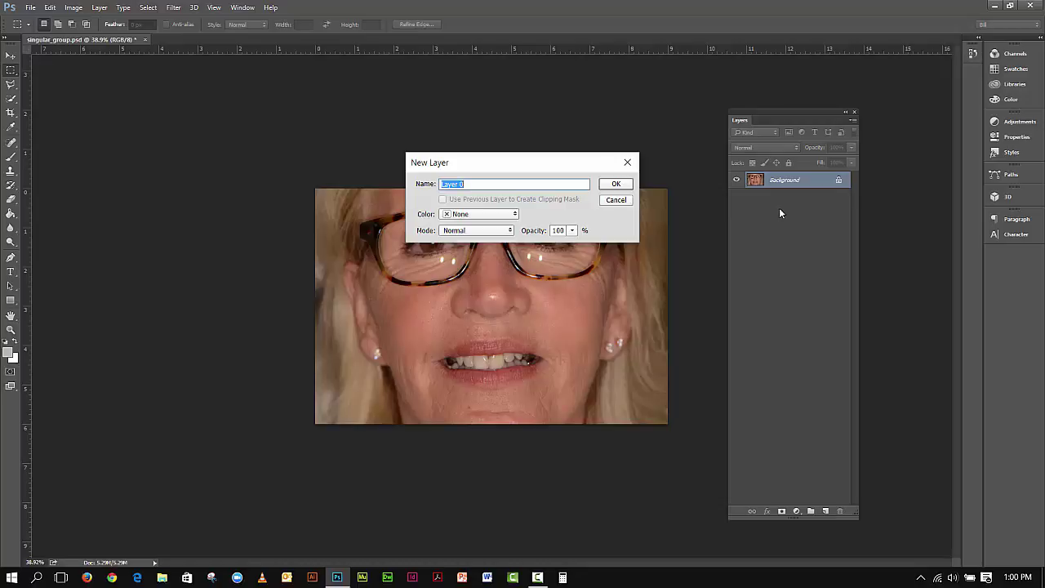
type("sn")
type("ngle_1")
left_click(625, 184)
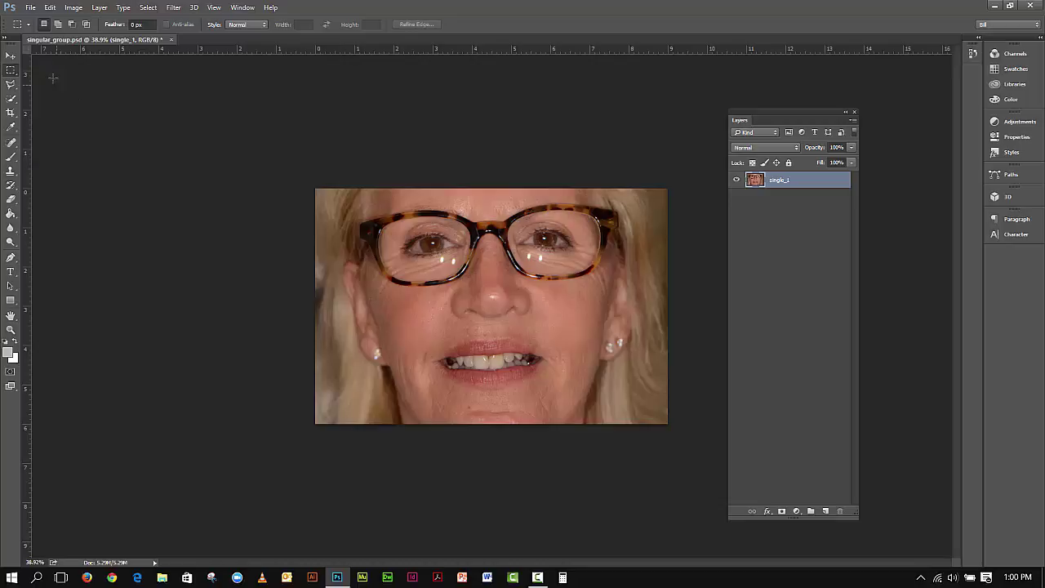
Place DSC_2189.jpg from the Singular folder as a linked file, scaled to about 11% so it slightly overlaps the canvas edges.
left_click(30, 8)
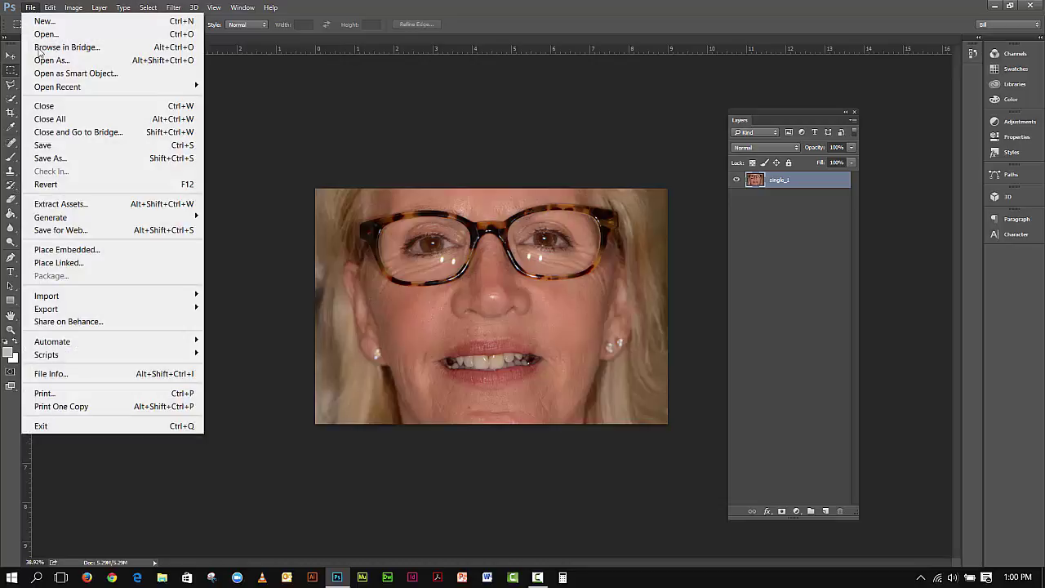
left_click(52, 263)
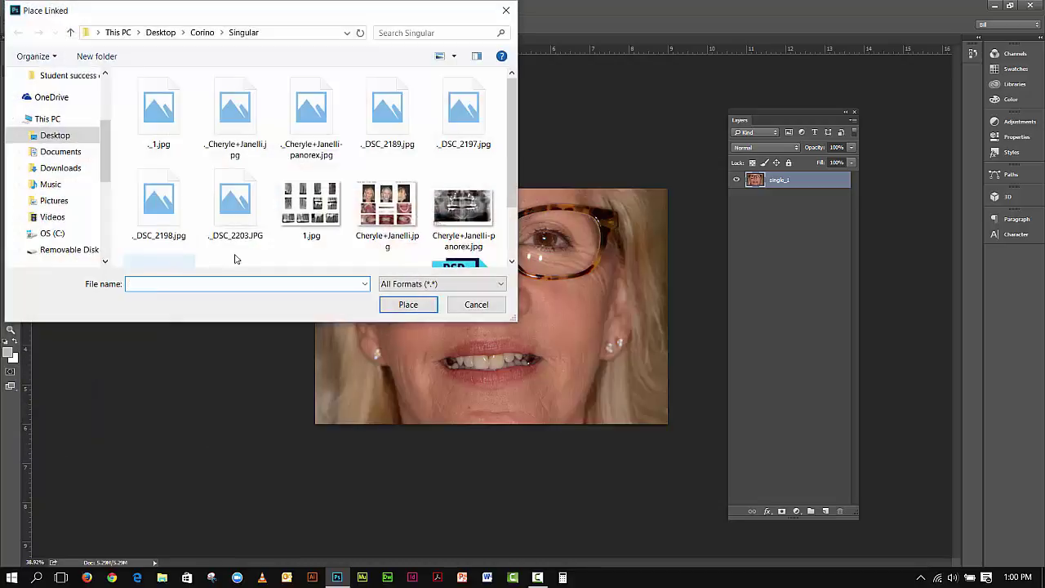
scroll(513, 163, "down", 2)
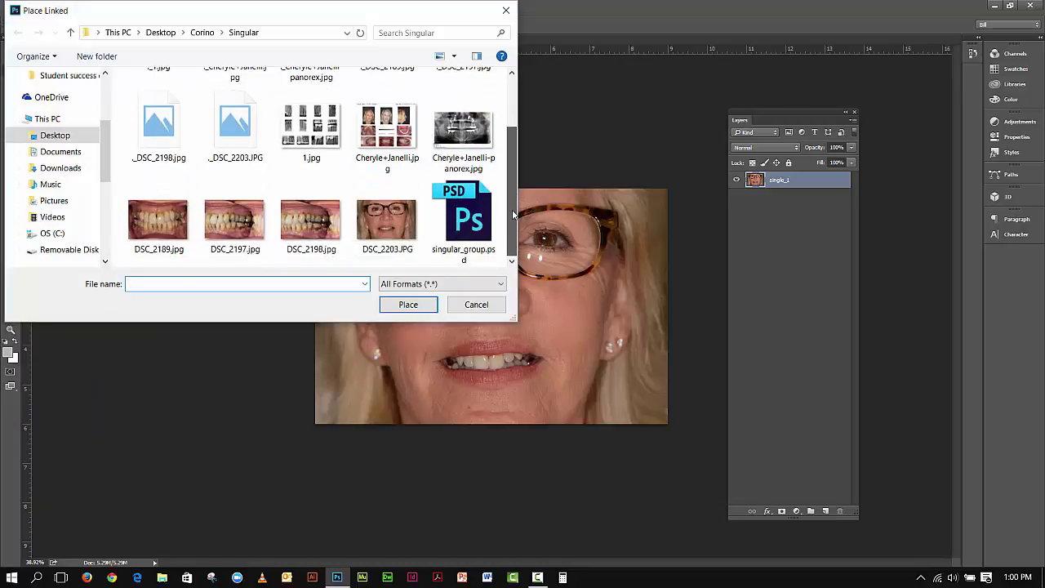
left_click(165, 231)
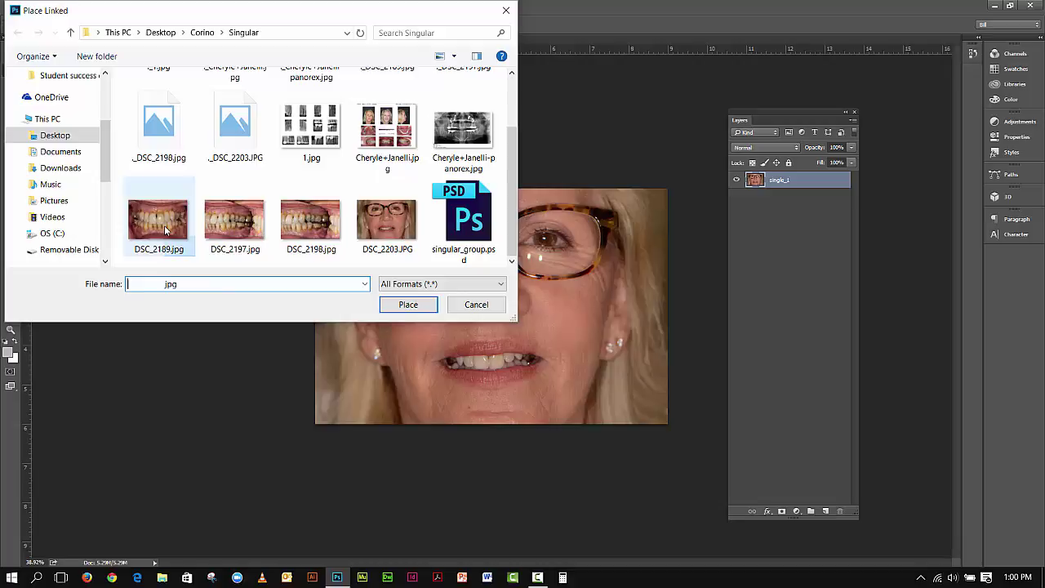
left_click(407, 304)
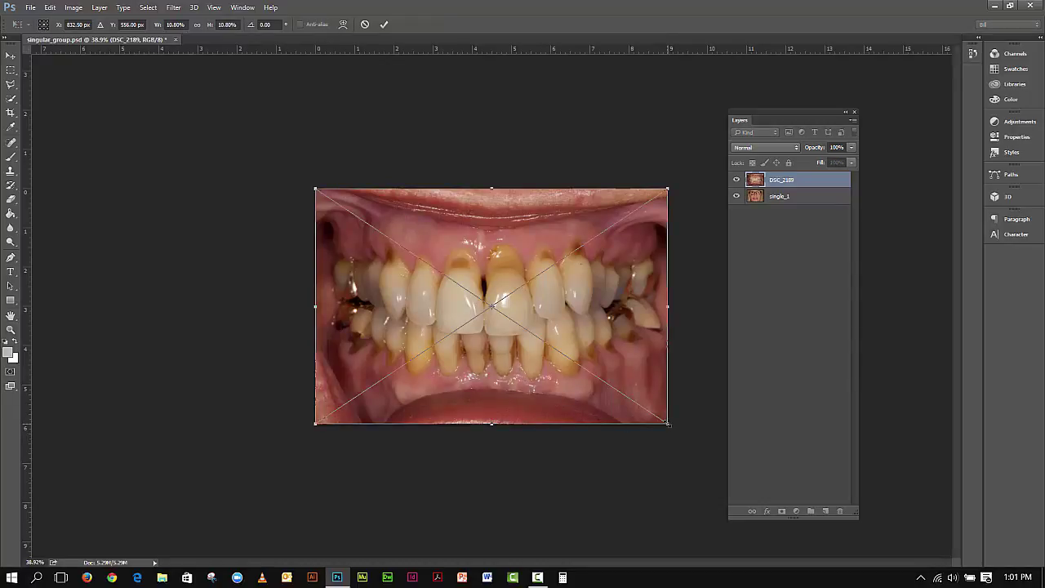
left_click_drag(668, 423, 671, 425)
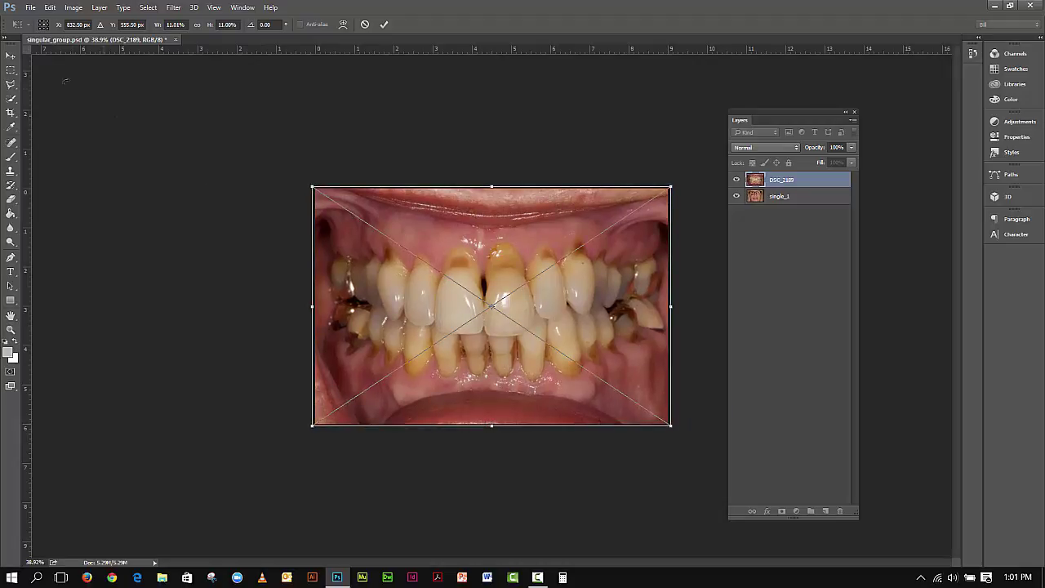
left_click(15, 56)
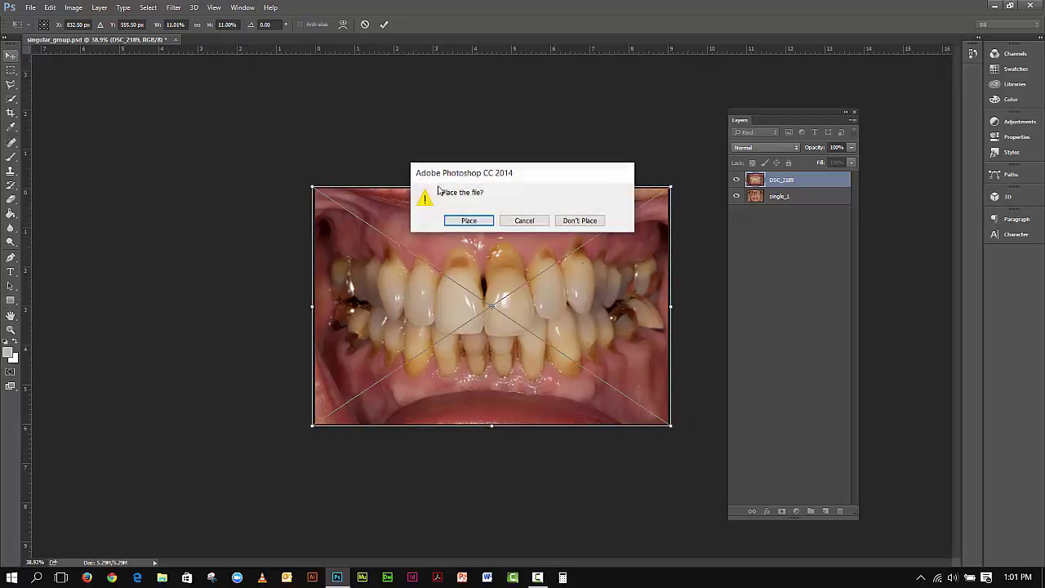
left_click(469, 221)
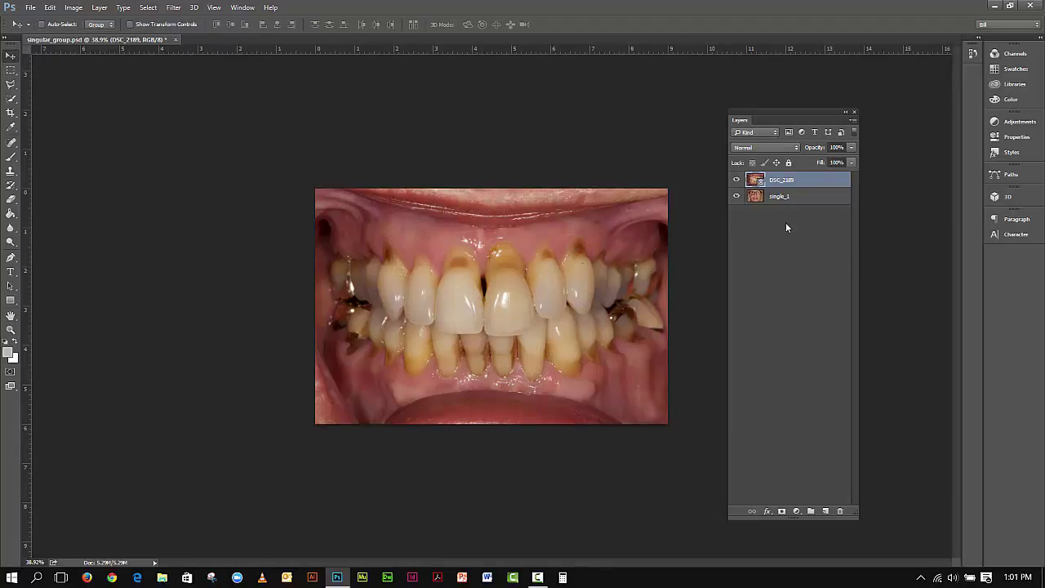
Rename the DSC_2189 layer to single_2 and leave no layer selected.
double_click(774, 183)
type("single_2")
left_click(822, 210)
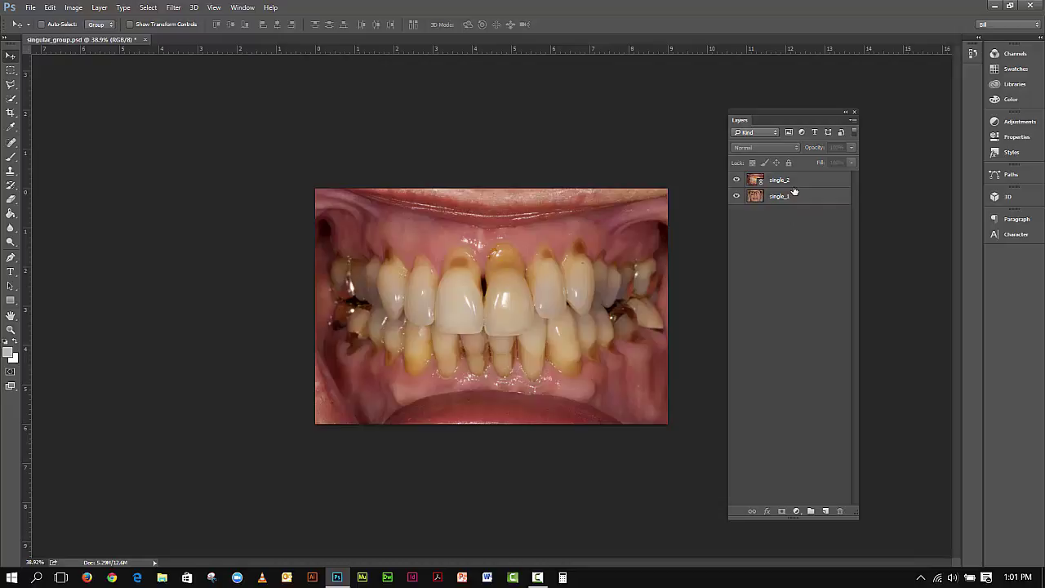
Place DSC_2197.jpg from the Singular folder as a linked file, enlarged to about 10.97% to cover the canvas.
left_click(29, 8)
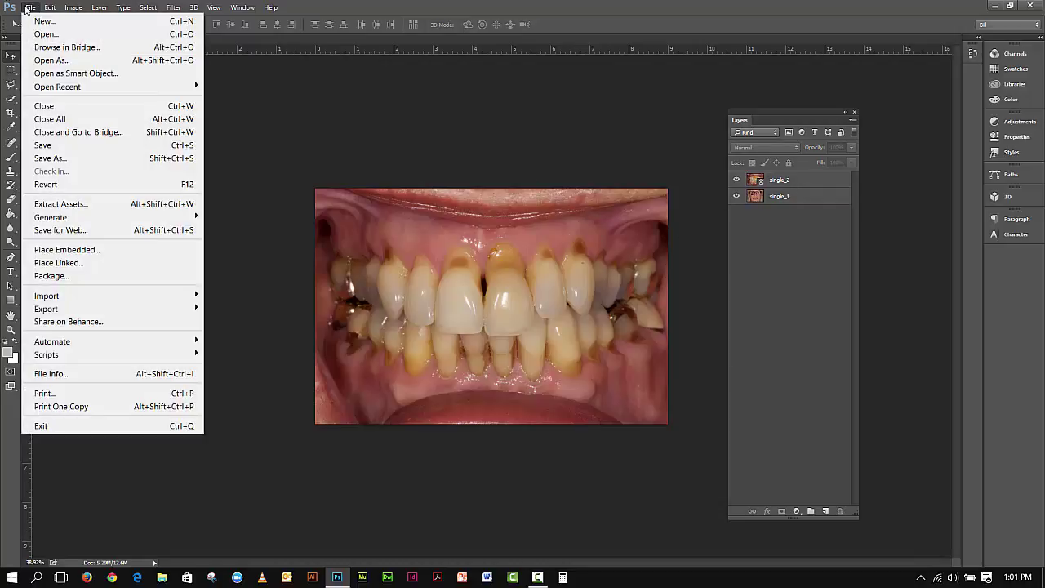
mouse_move(39, 11)
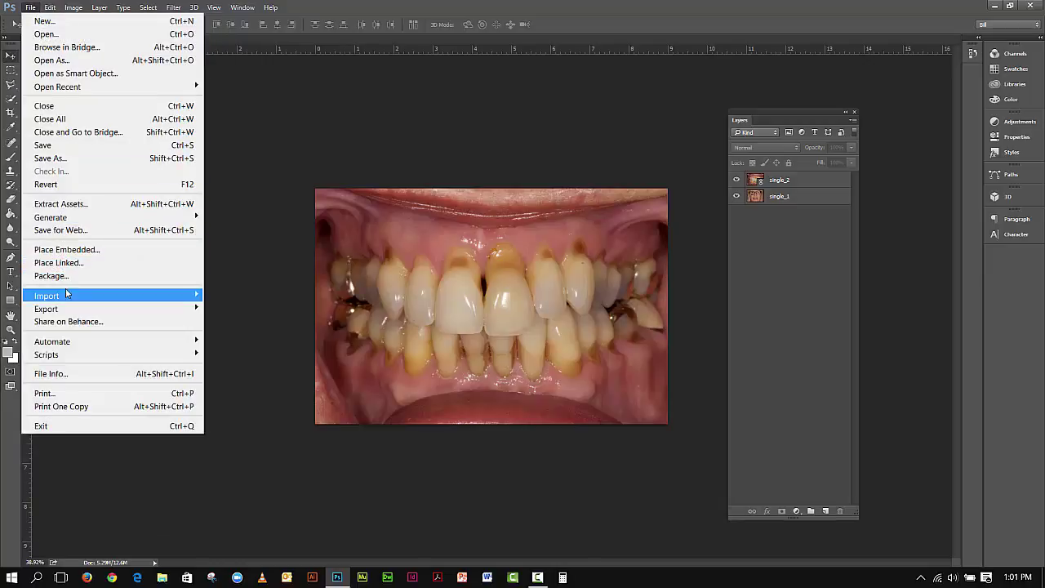
left_click(72, 263)
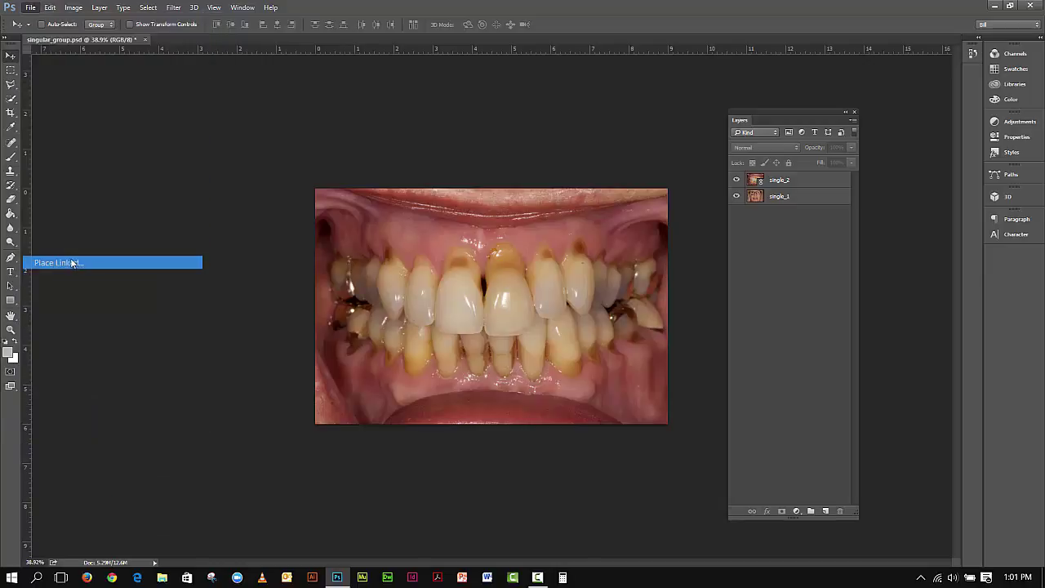
left_click_drag(516, 152, 513, 212)
left_click(234, 220)
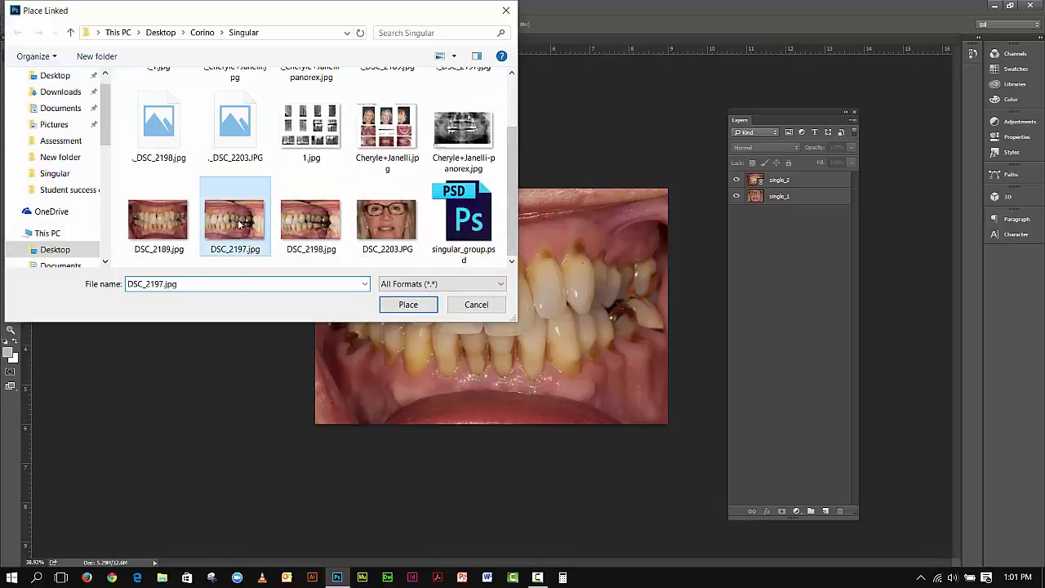
left_click(393, 306)
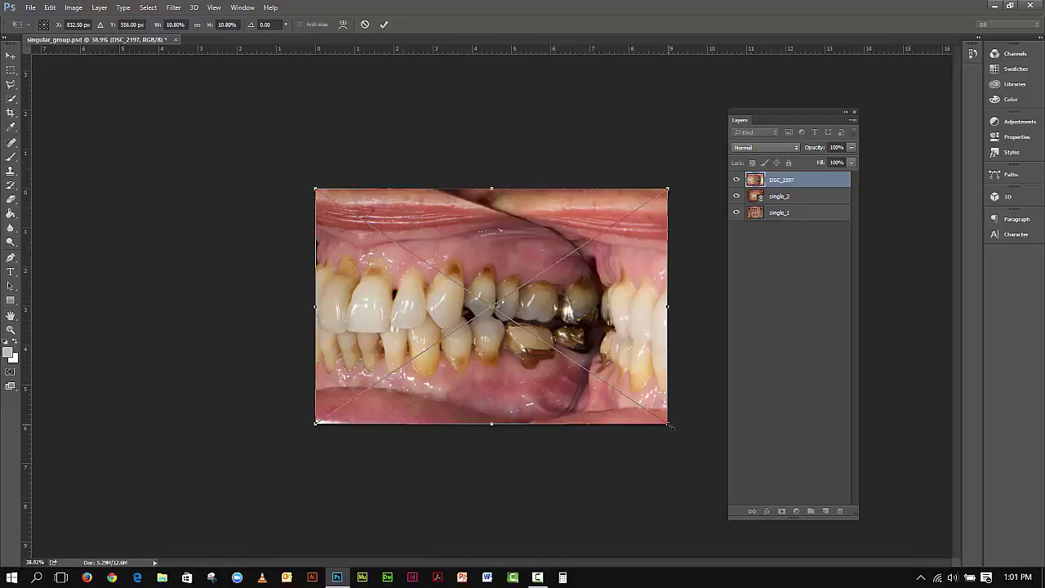
left_click_drag(668, 423, 670, 425)
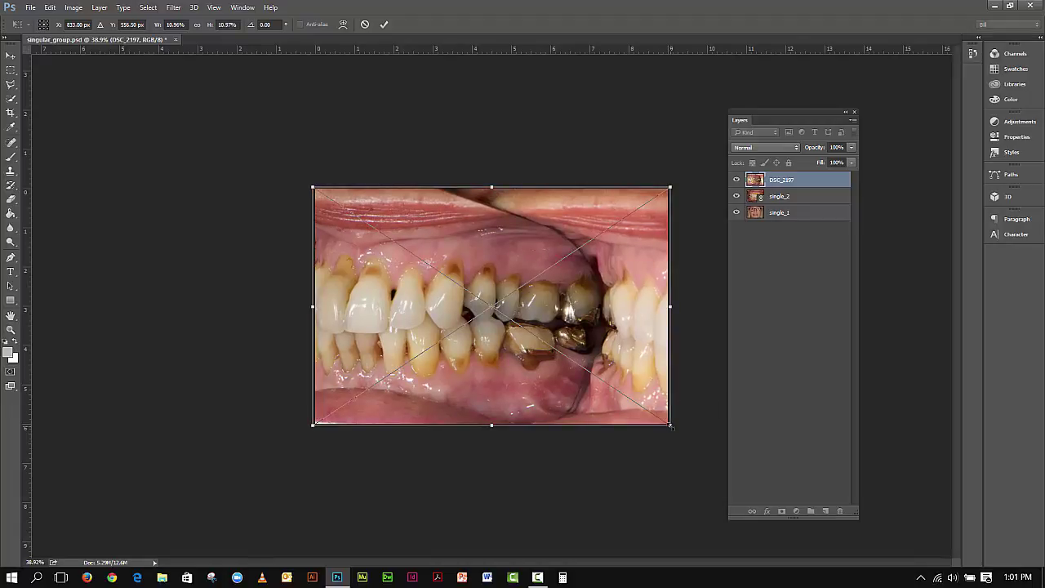
left_click(13, 56)
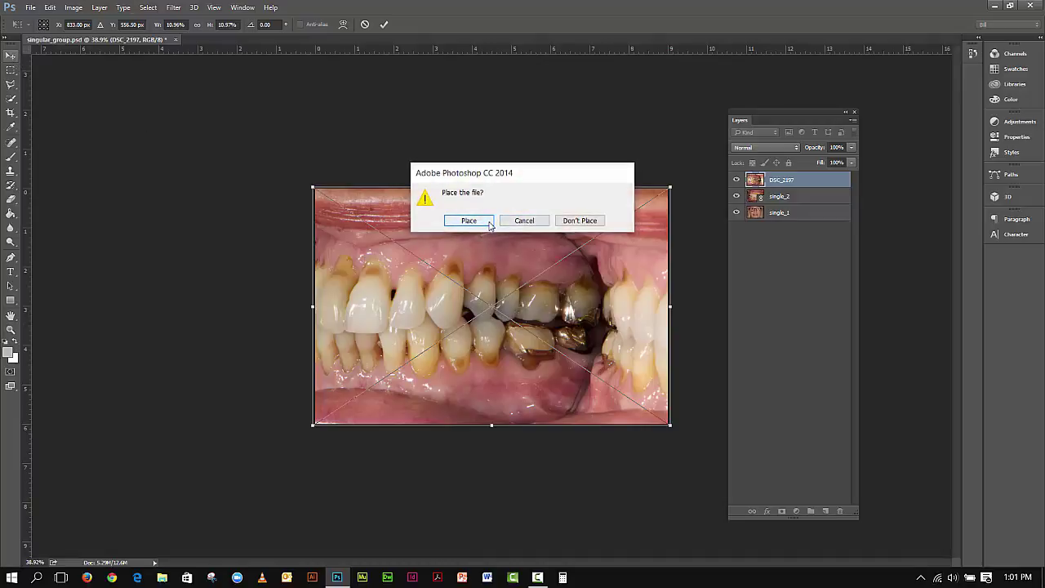
left_click(484, 221)
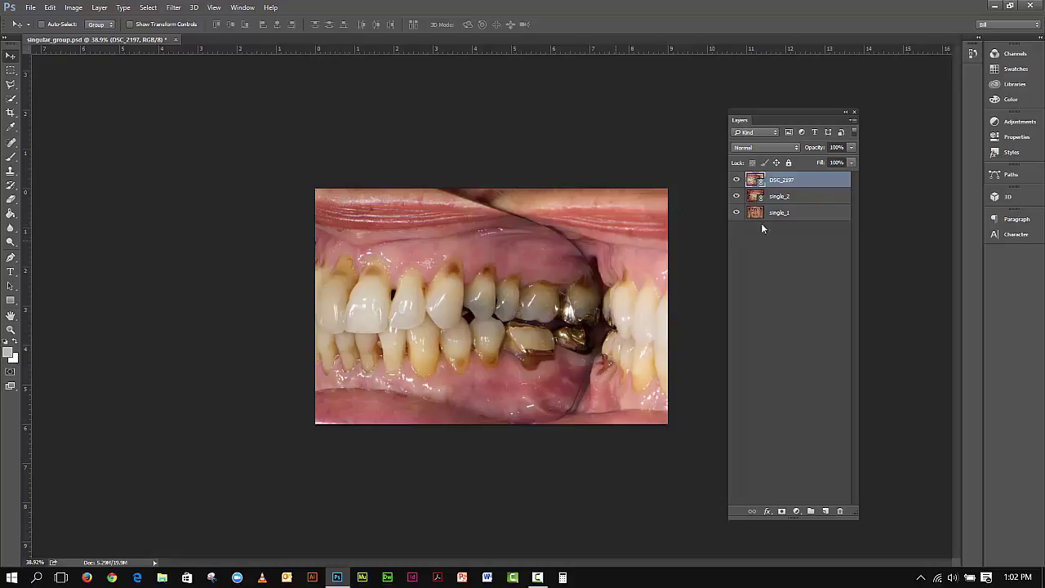
Rename the DSC_2197 layer to single_3 and leave no layer selected.
double_click(784, 181)
type("single_3")
left_click(802, 254)
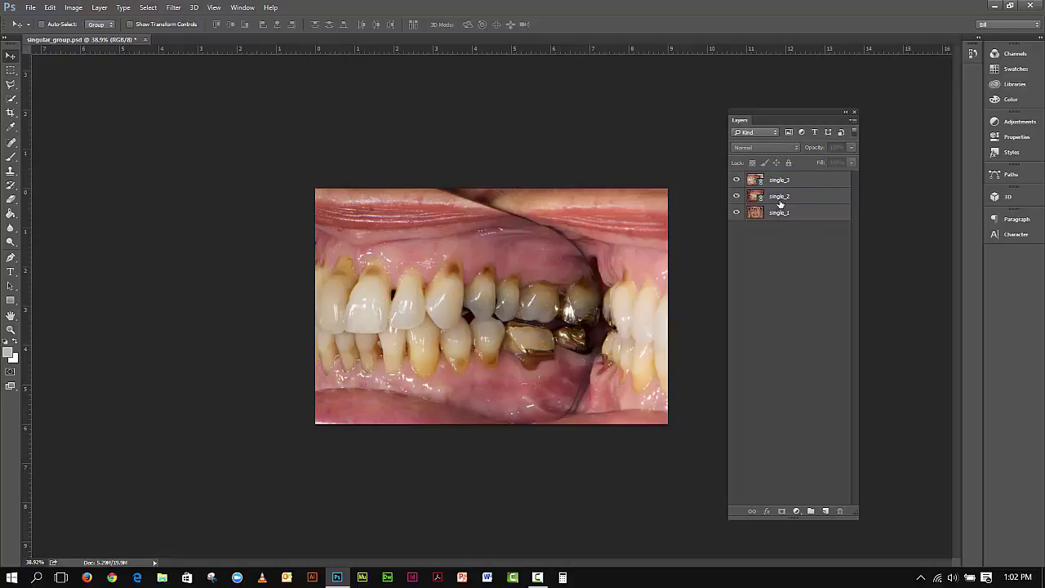
Hide the single_3 and single_2 layers to check the photos beneath them, and show both layers again.
left_click(736, 181)
left_click(737, 197)
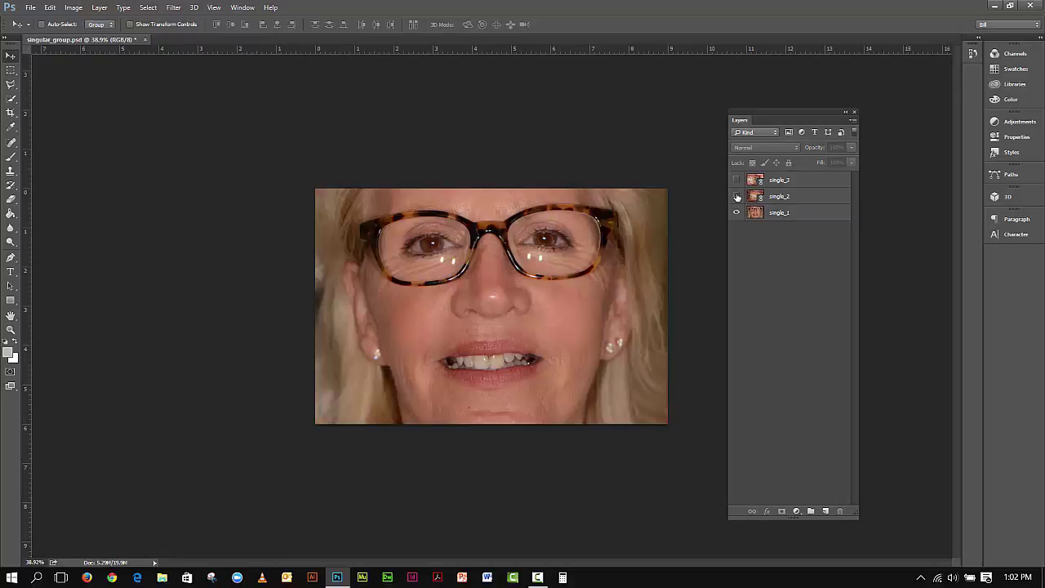
left_click(737, 197)
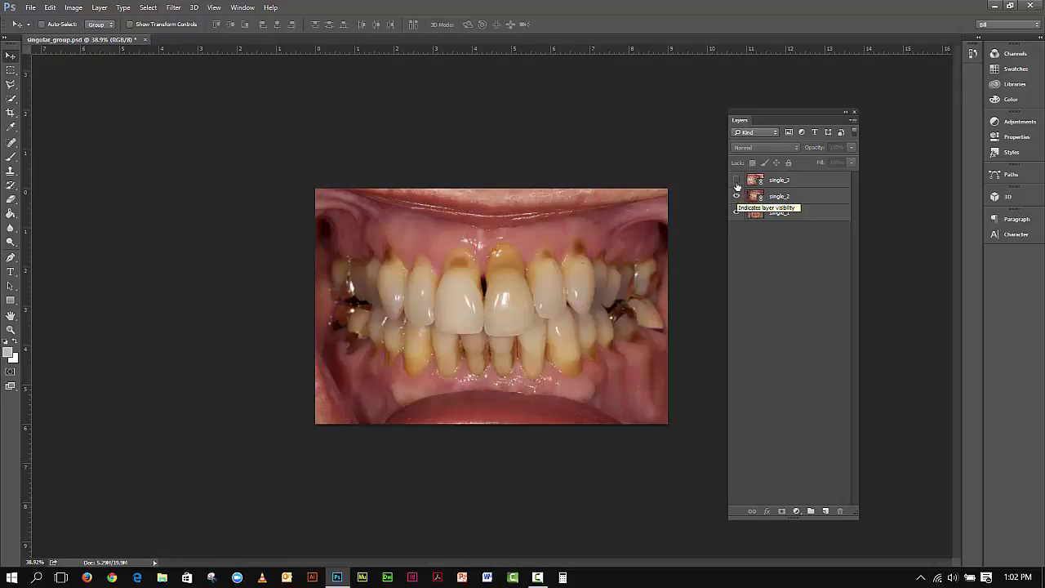
left_click(737, 180)
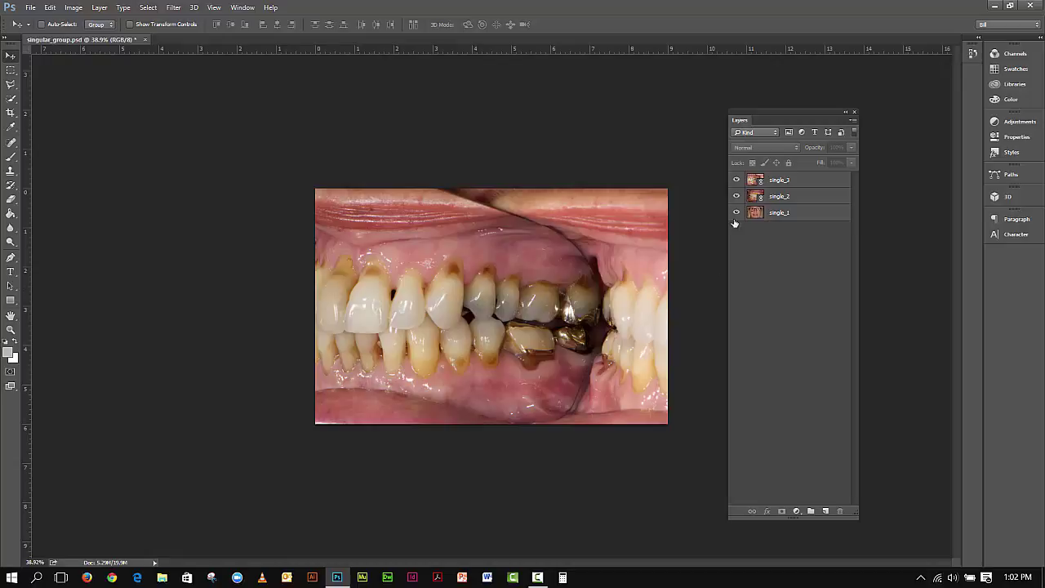
Place DSC_2198.jpg from the Singular folder as a linked file, enlarged to about 10.98% to cover the canvas.
left_click(30, 7)
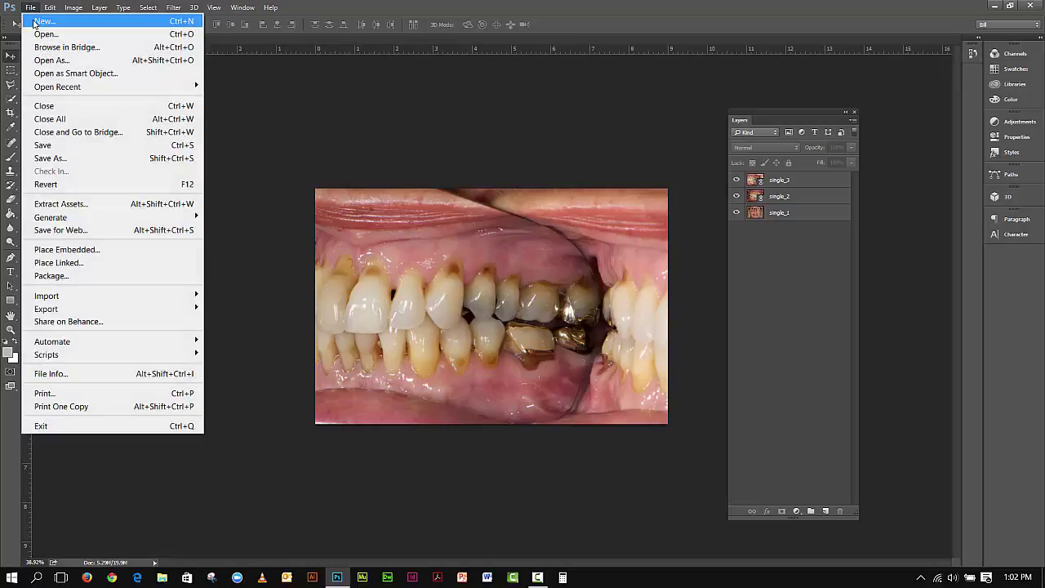
left_click(45, 264)
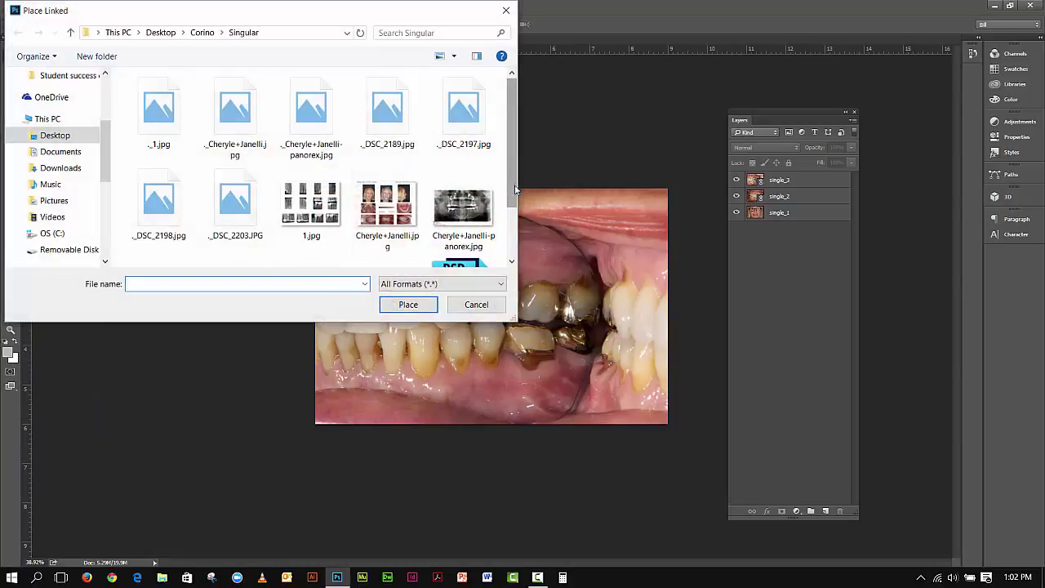
scroll(510, 173, "down", 2)
left_click(301, 227)
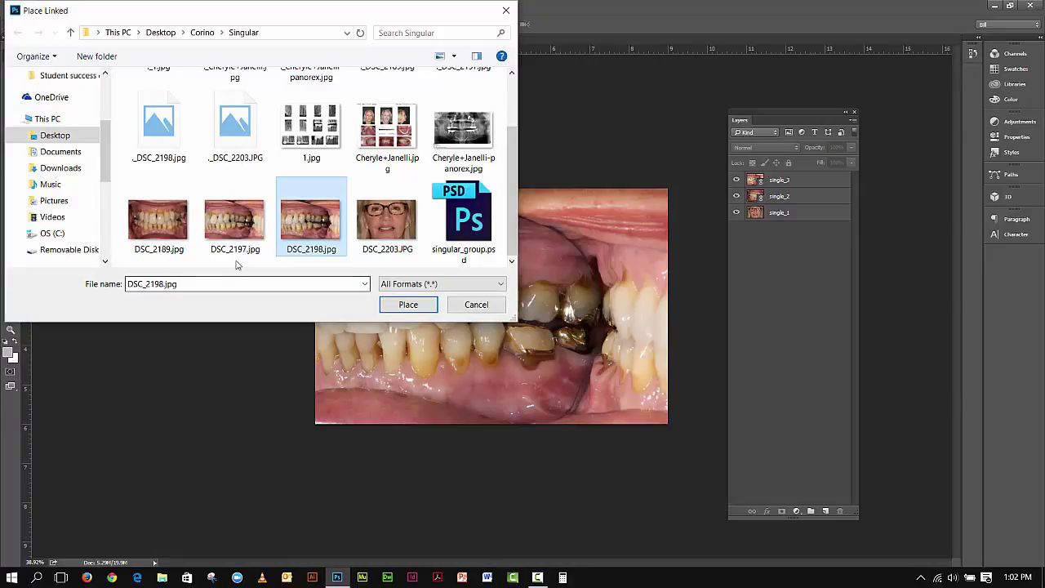
left_click(401, 308)
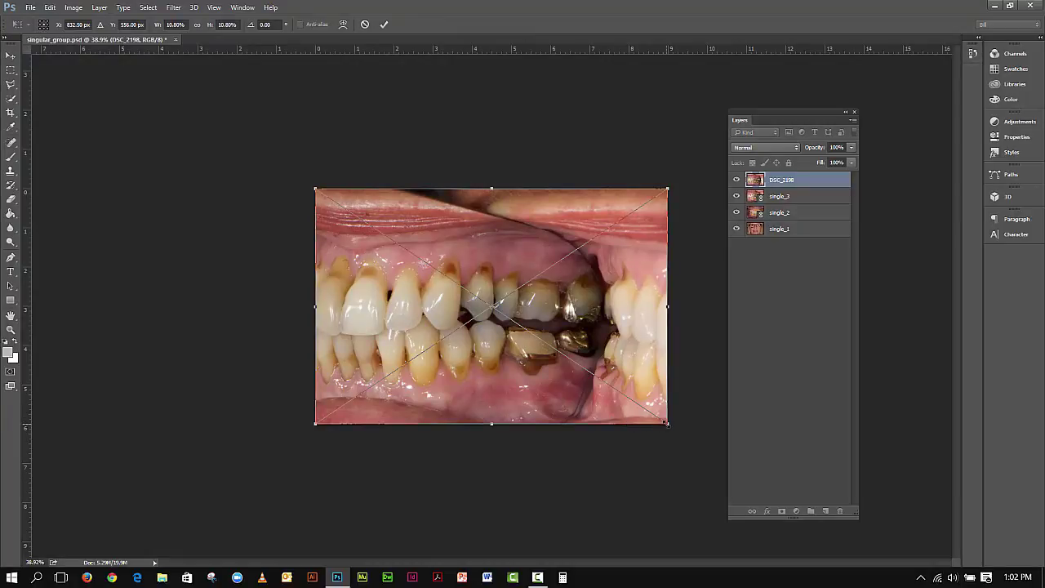
left_click_drag(667, 423, 671, 425)
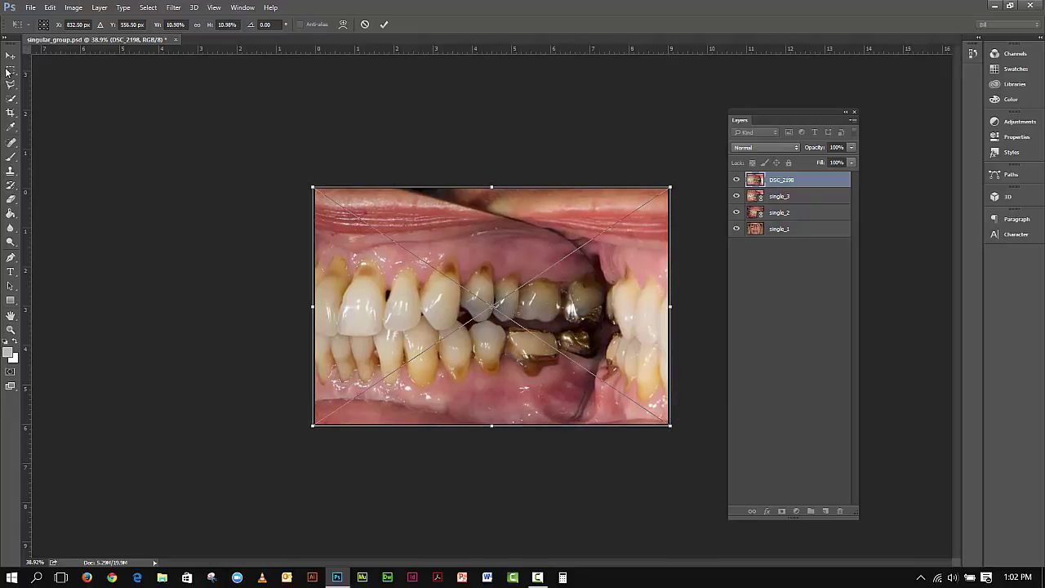
left_click(11, 56)
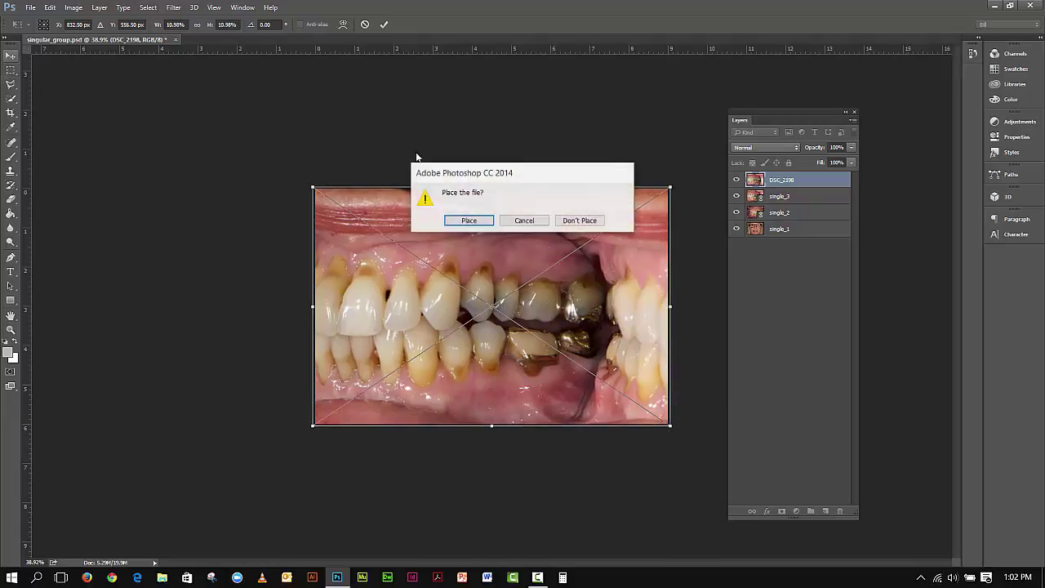
left_click(470, 221)
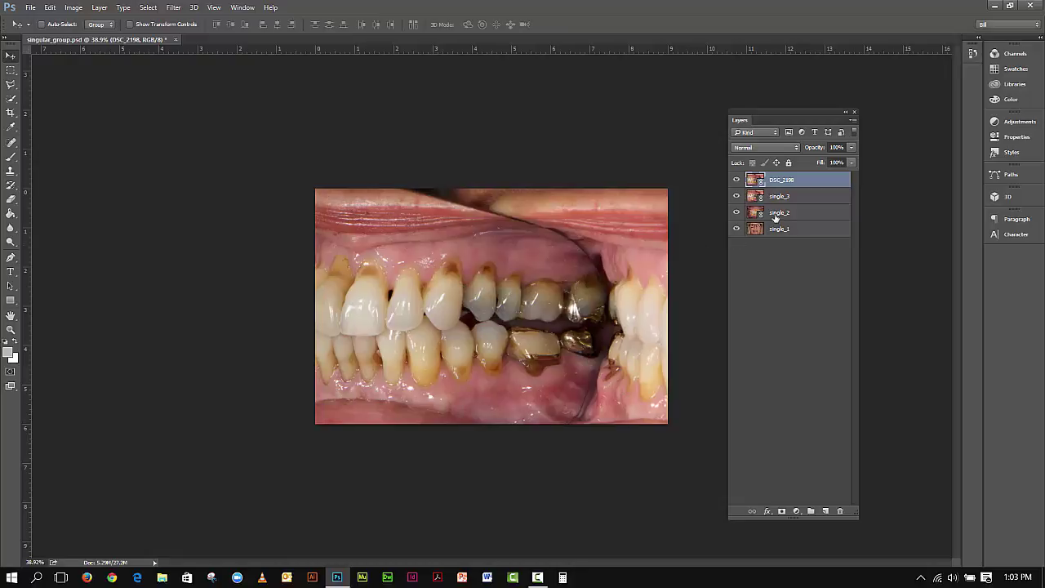
Check the stacked photos by hiding the layers one by one from DSC_2198 downward and showing them all again.
left_click(736, 180)
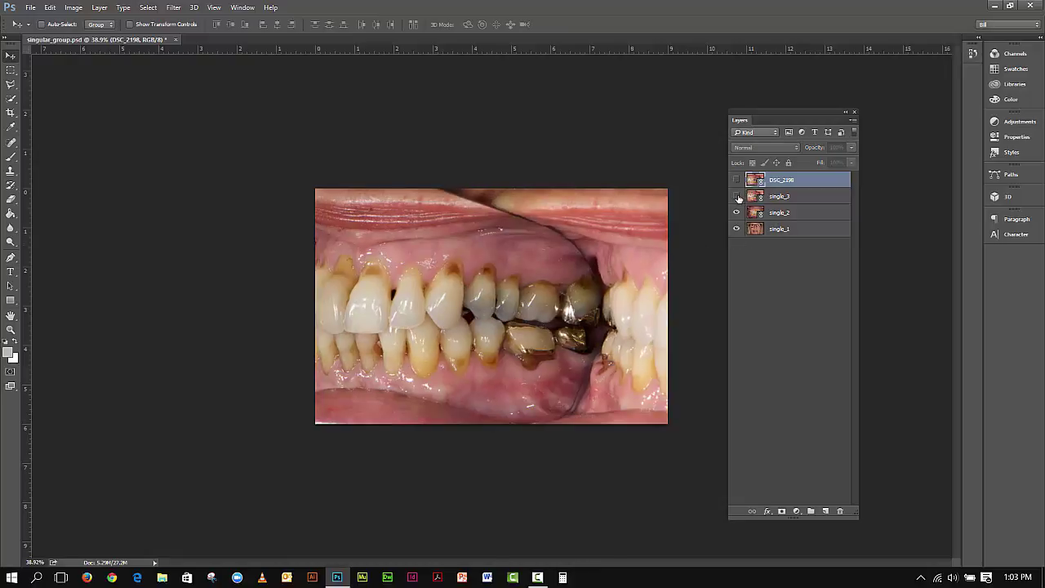
left_click(736, 197)
left_click(737, 213)
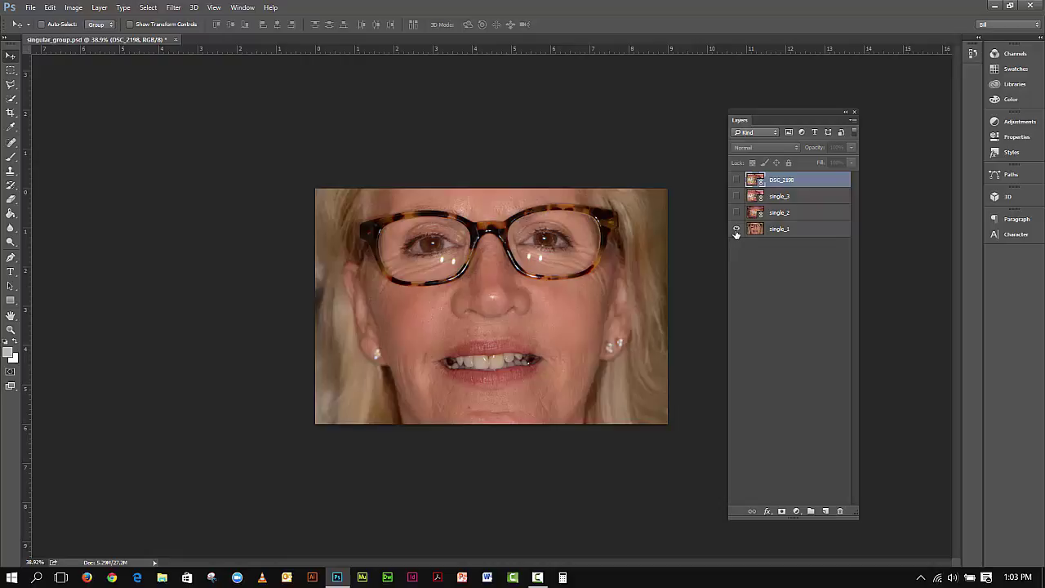
left_click(737, 229)
left_click(737, 212)
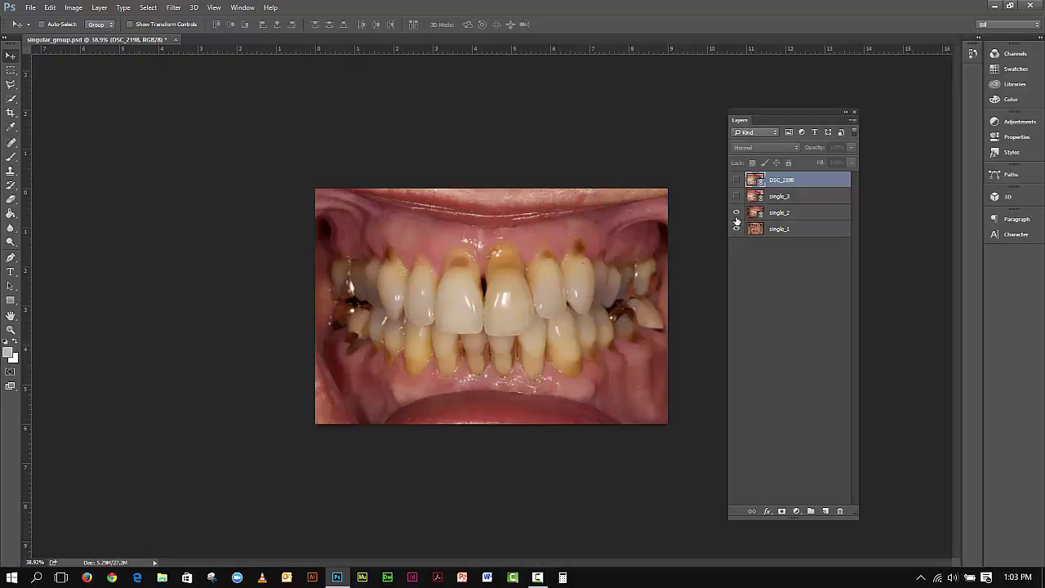
left_click(736, 196)
left_click(736, 180)
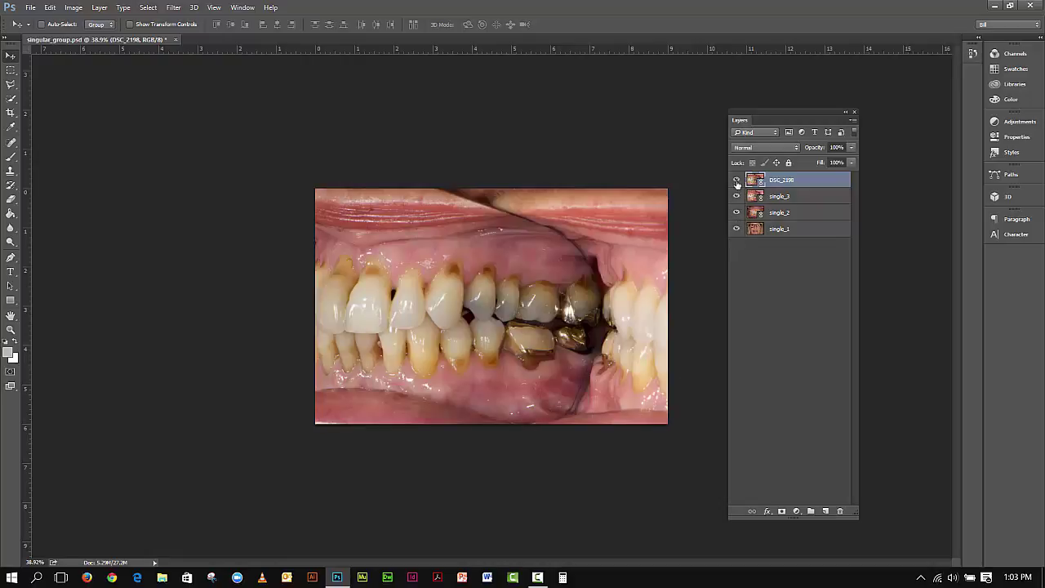
left_click(737, 181)
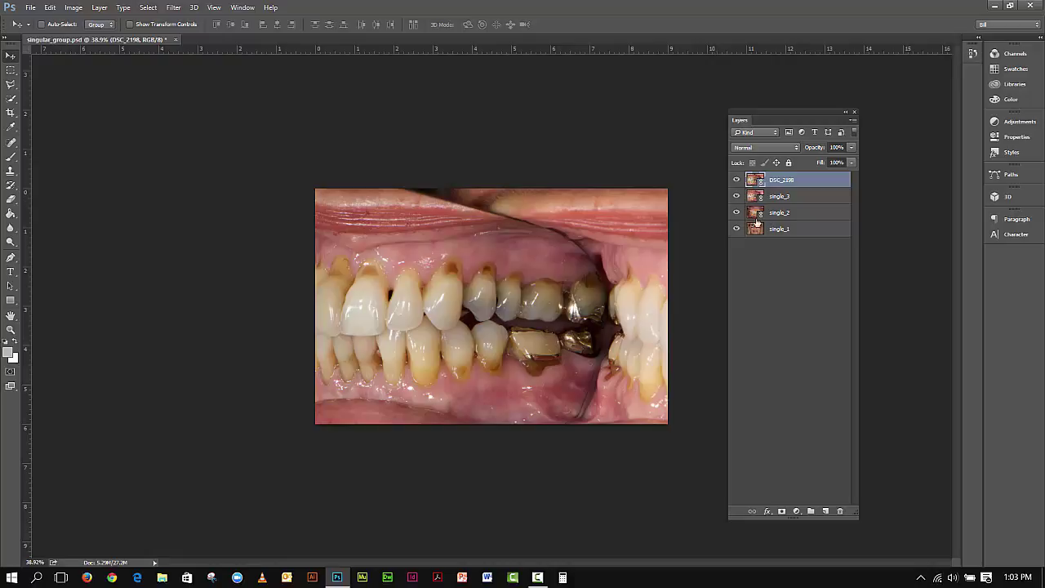
Rename the DSC_2198 layer to single_4 and leave no layer selected.
double_click(782, 180)
type("single_4")
left_click(783, 276)
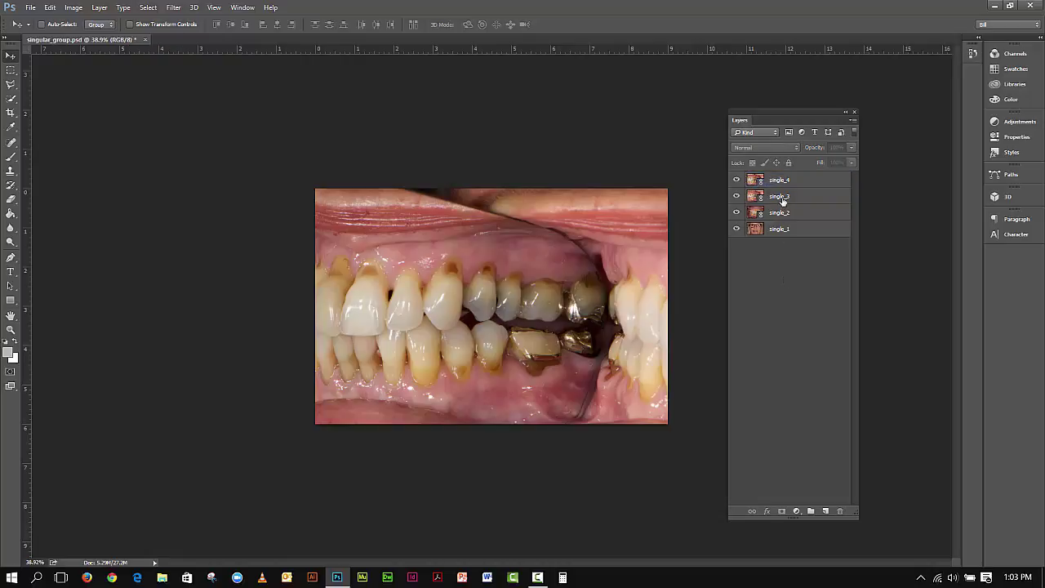
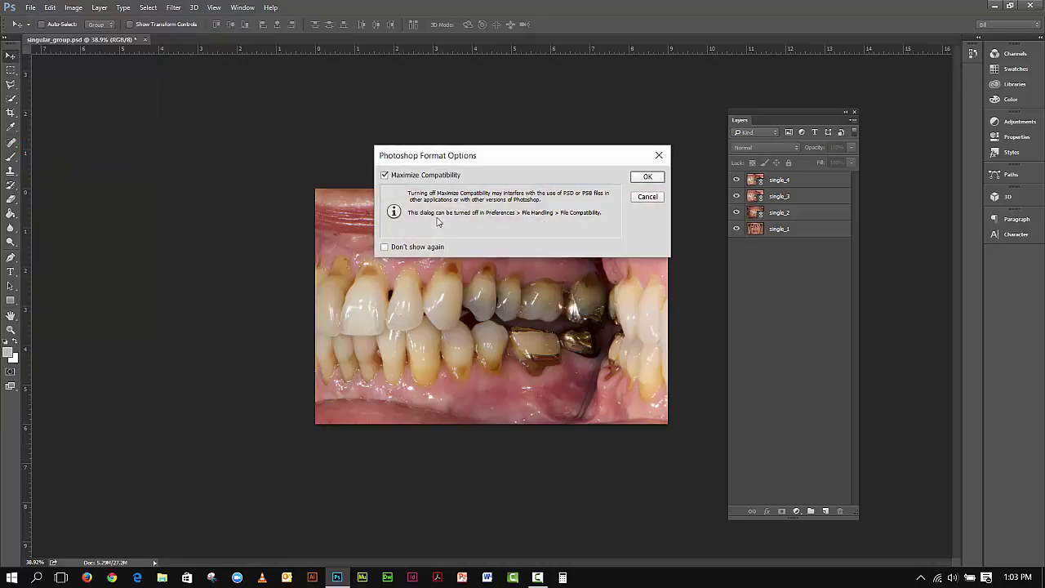
Save the document with Maximize Compatibility on and hide the single_2, single_3 and single_4 layers.
left_click(647, 178)
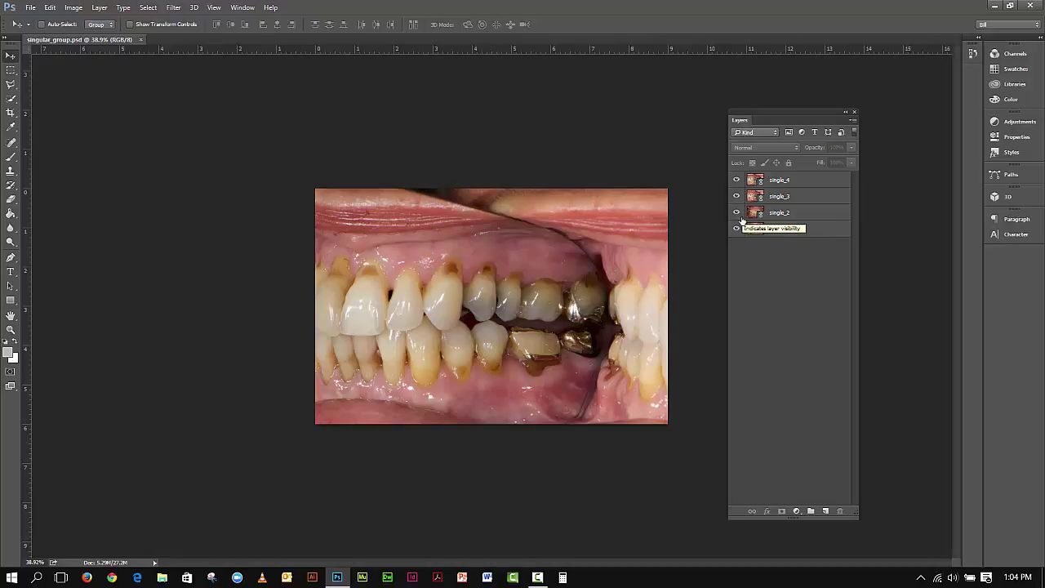
left_click_drag(737, 214, 735, 187)
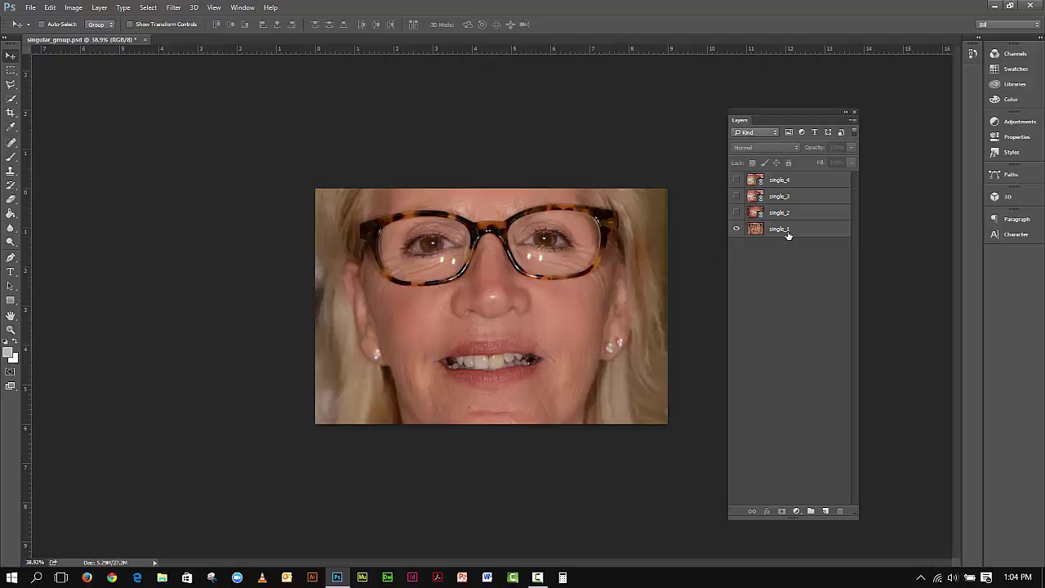
Start saving the visible portrait as a separate file in JPEG format.
left_click(32, 9)
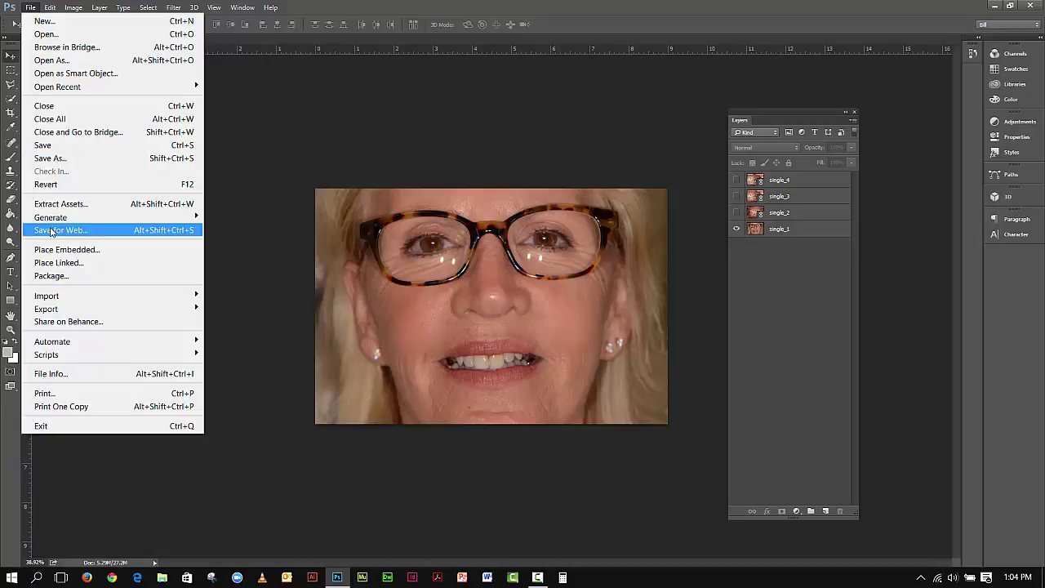
left_click(64, 158)
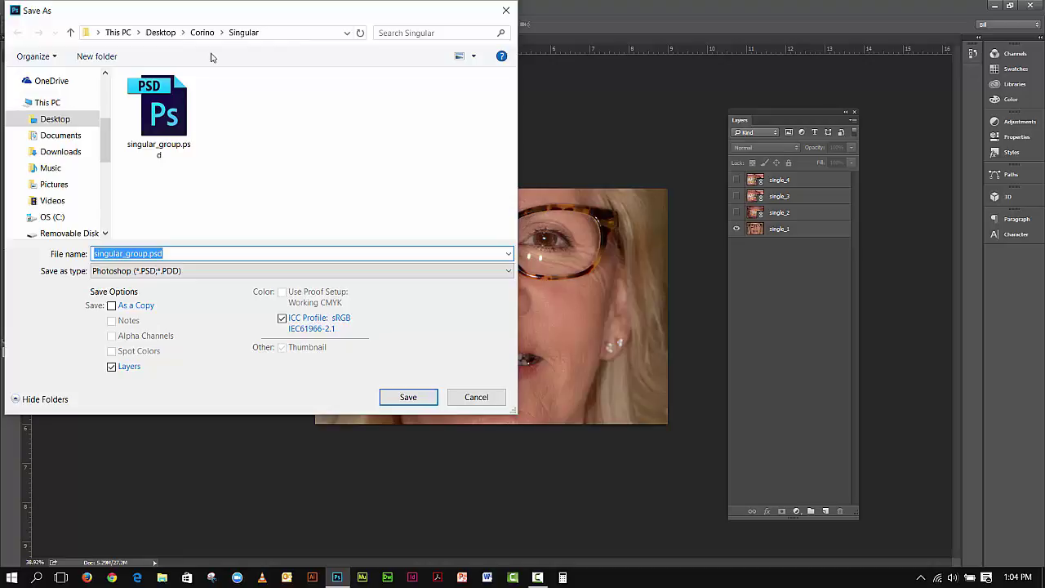
left_click(179, 271)
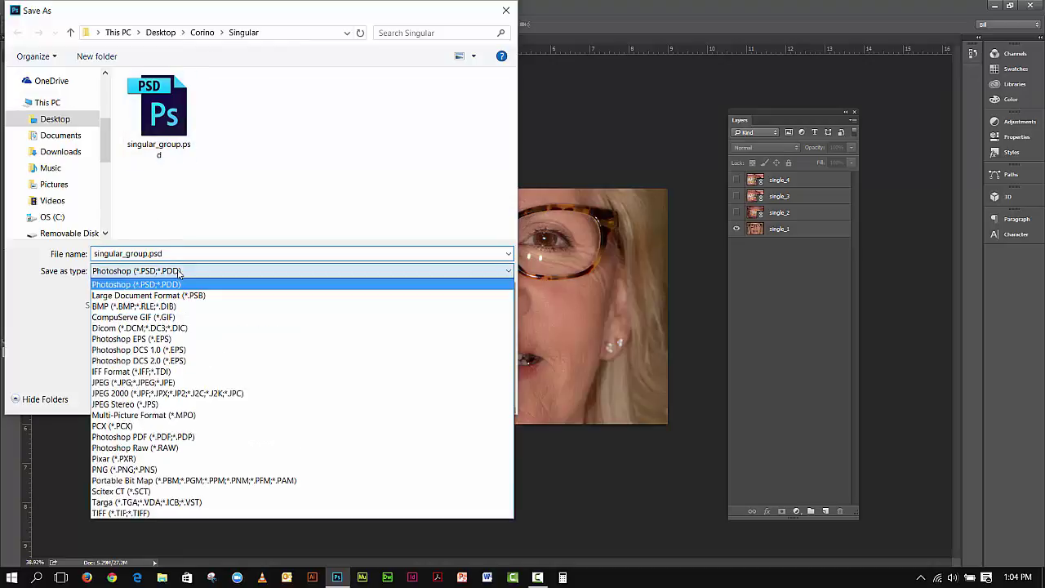
left_click(144, 384)
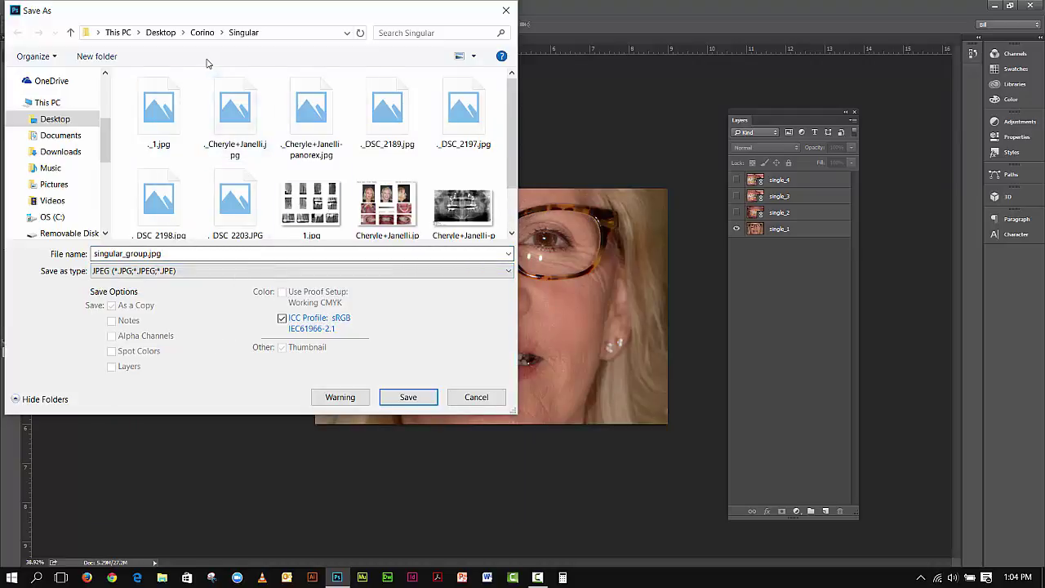
Create a folder named single_final alongside the Singular folder for the exported images.
left_click(204, 33)
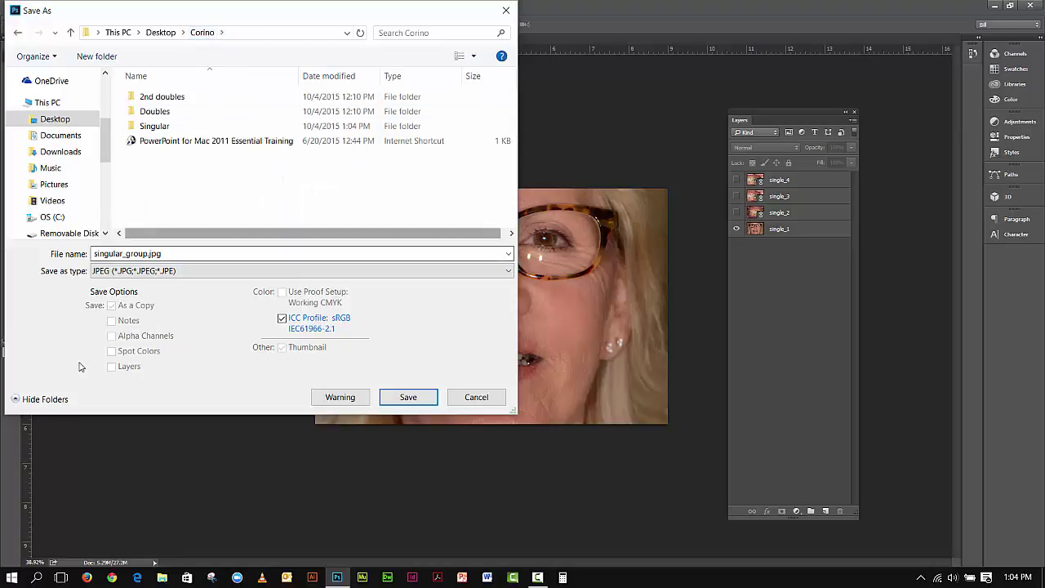
right_click(143, 179)
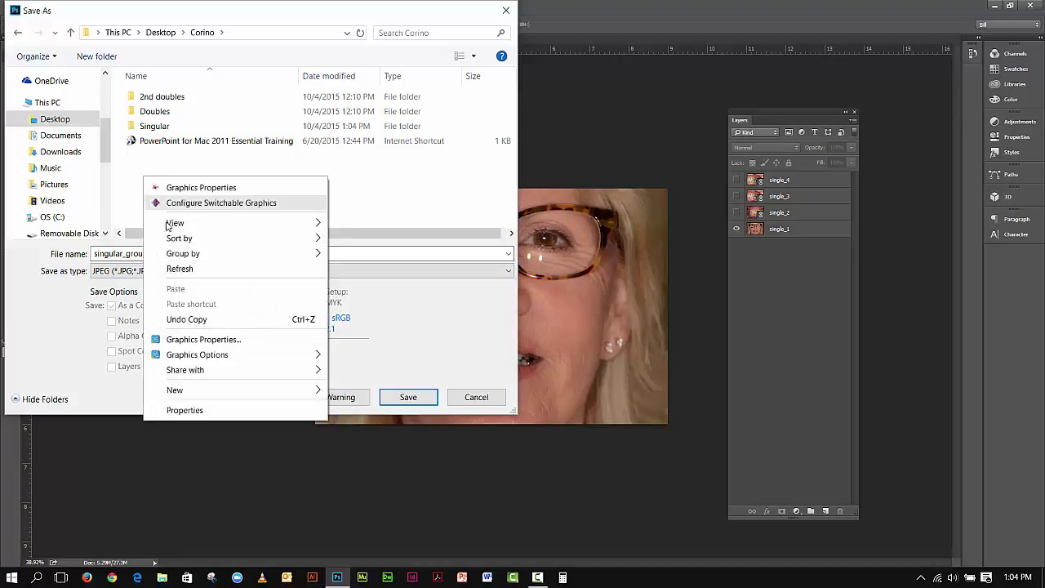
mouse_move(194, 352)
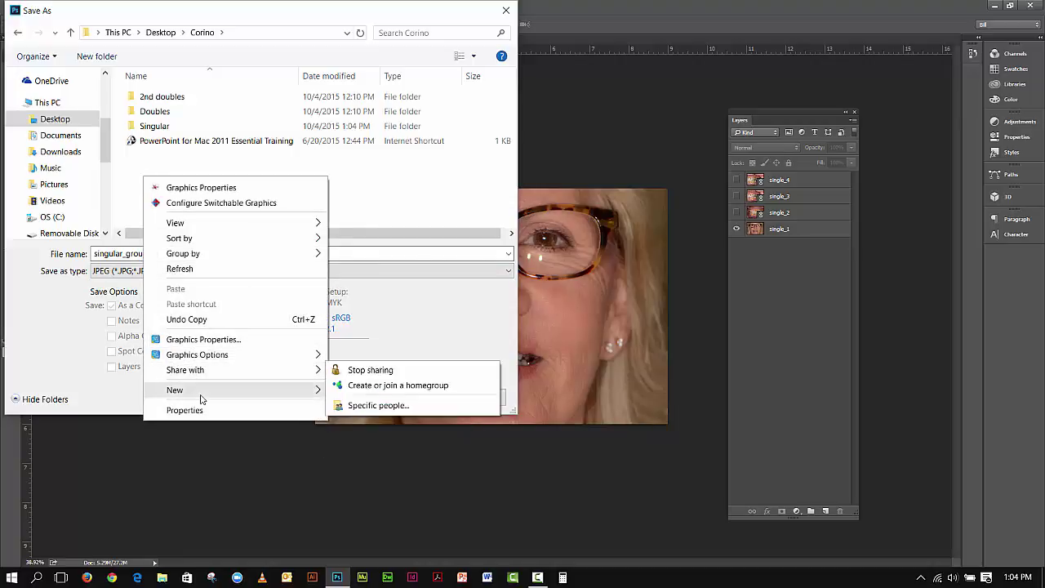
mouse_move(224, 395)
left_click(373, 389)
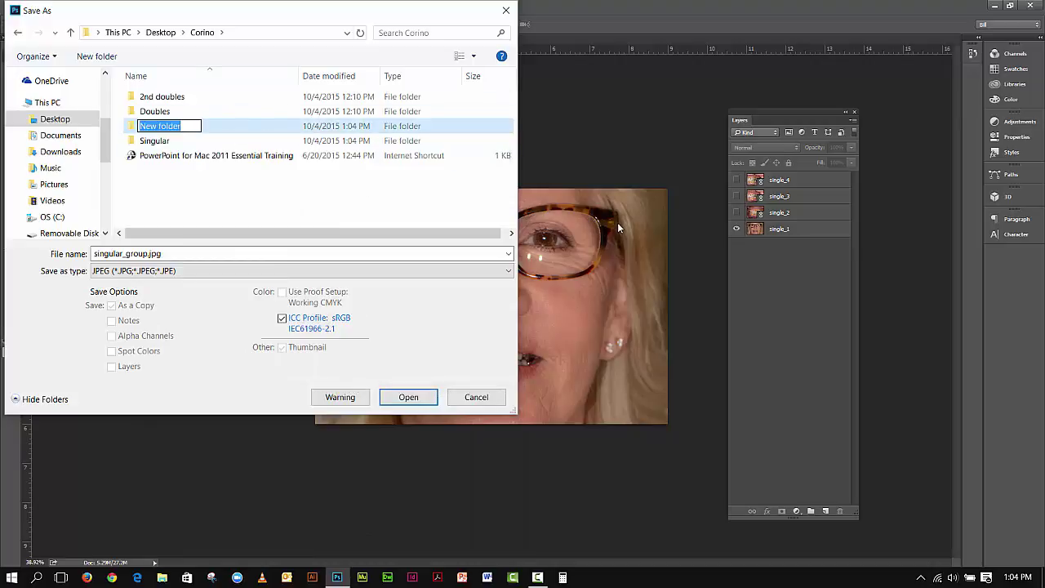
type("sin")
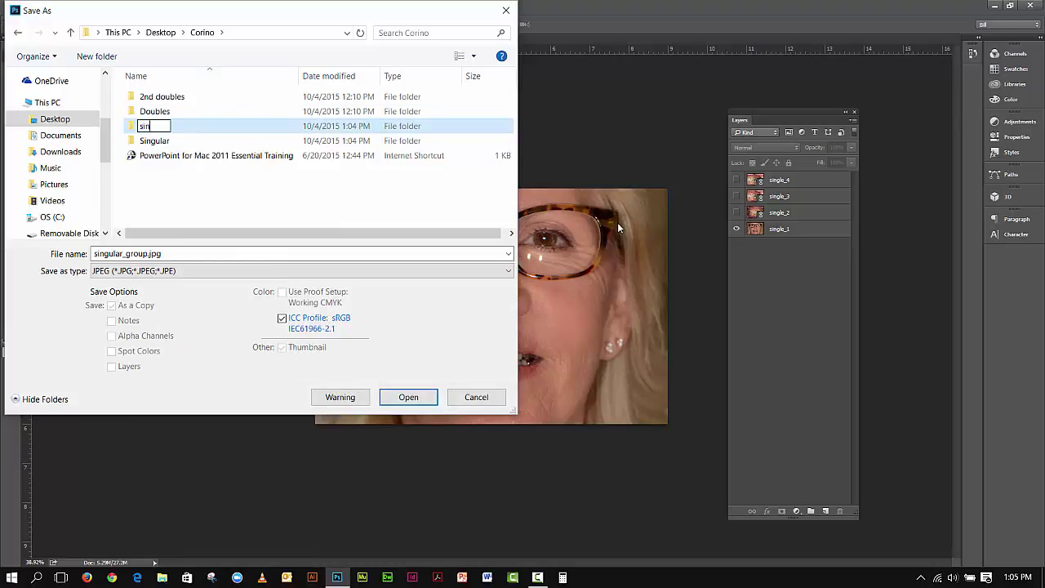
type("gle_final")
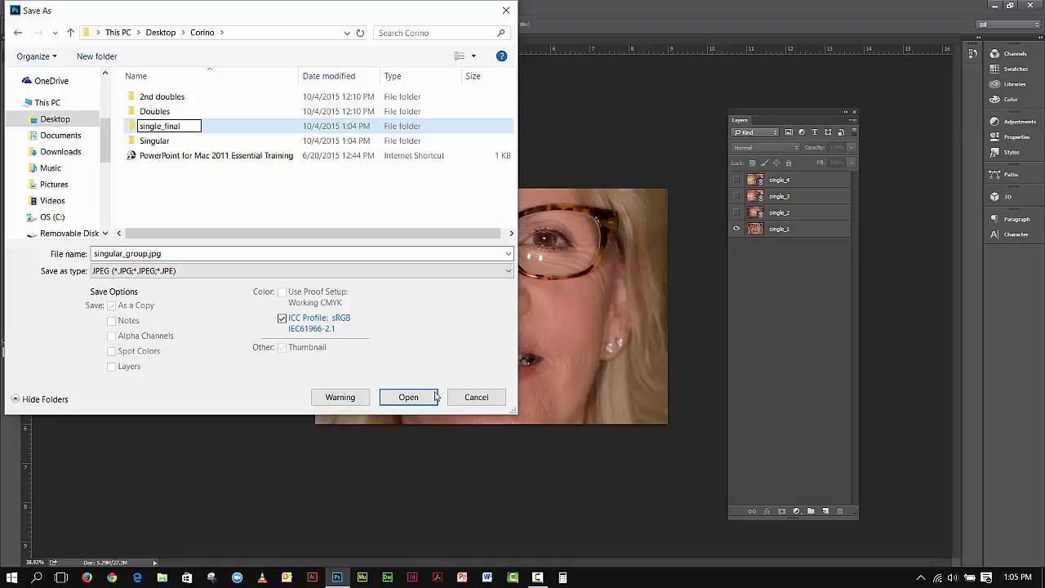
left_click(424, 398)
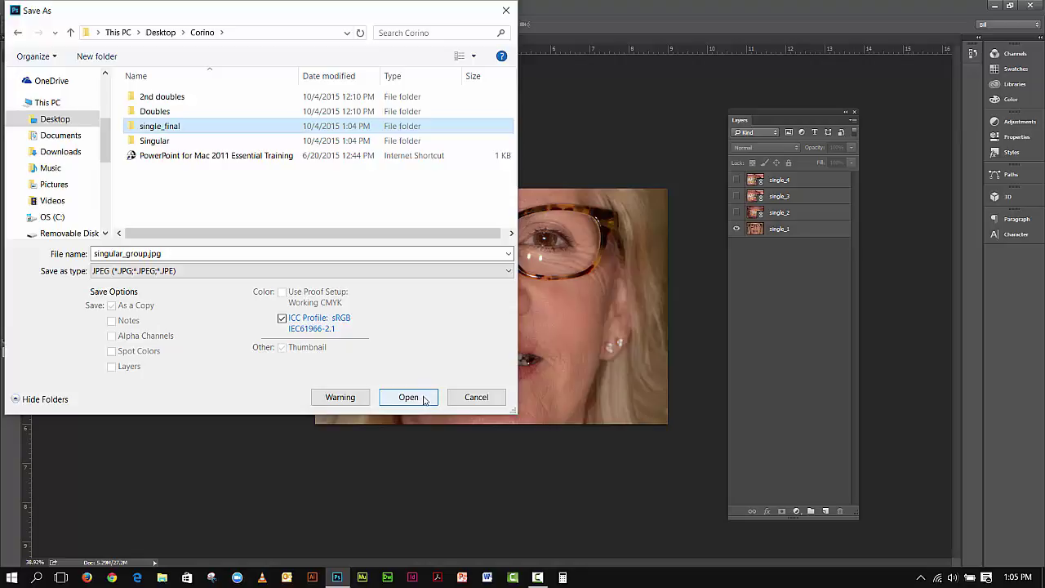
Save the portrait as singular_1.jpg in the single_final folder with JPEG quality 12 (Maximum) and Progressive format.
left_click(424, 399)
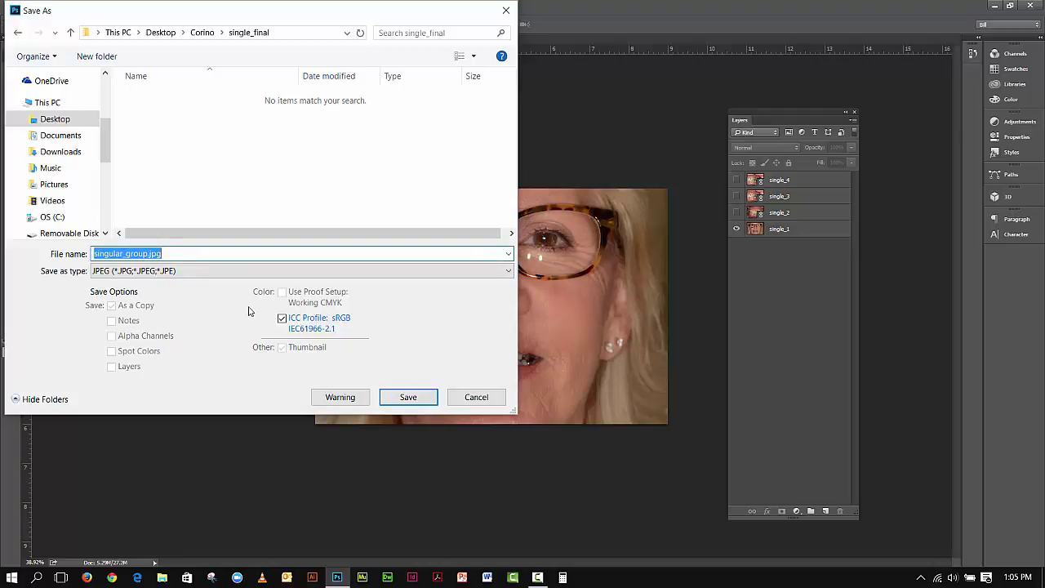
left_click(147, 254)
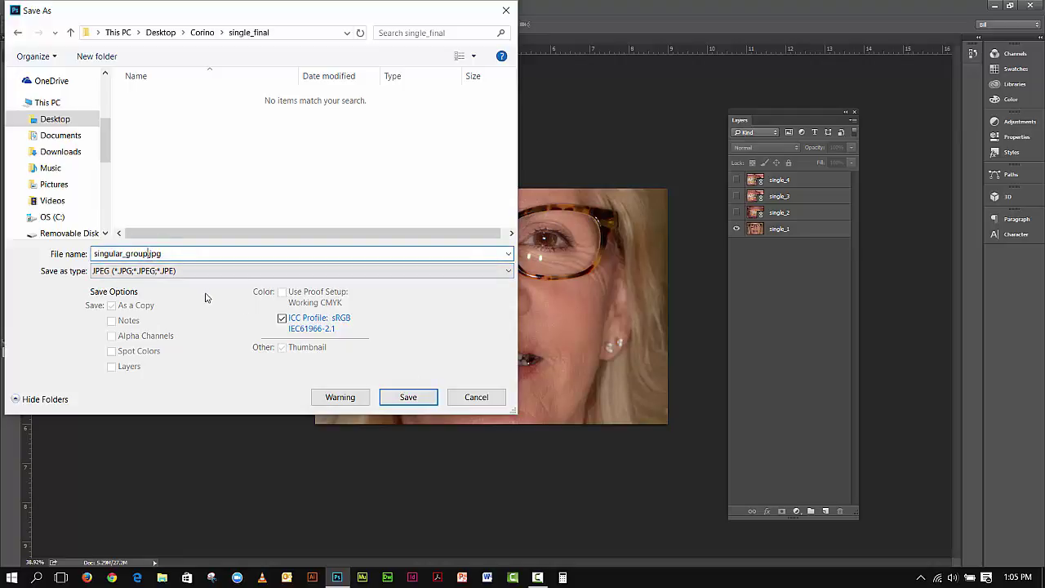
key("BackSpace")
key("BackSpace")
key("BackSpace")
key("BackSpace")
key("BackSpace")
type("1")
left_click(419, 398)
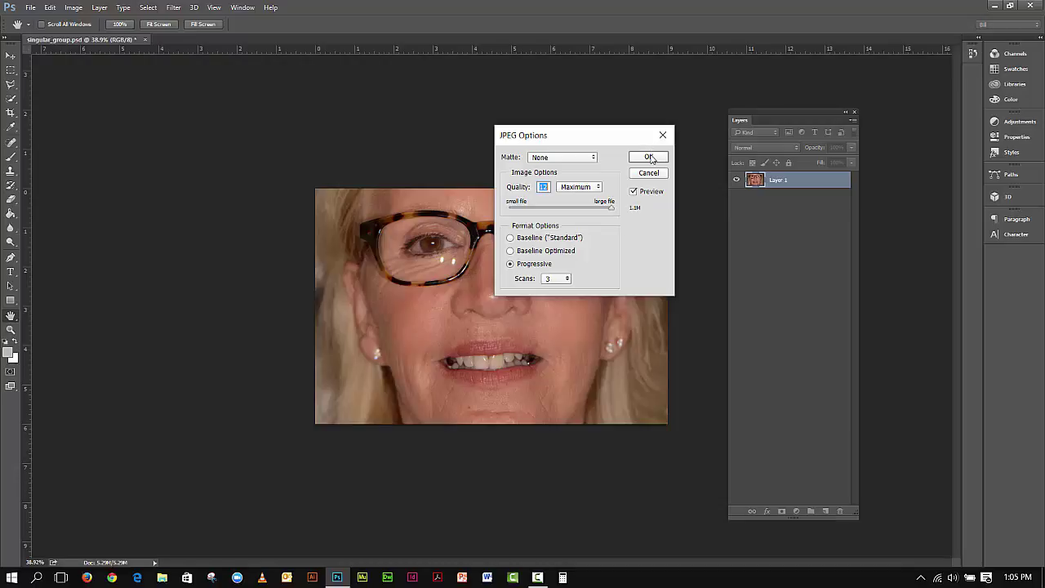
left_click(651, 158)
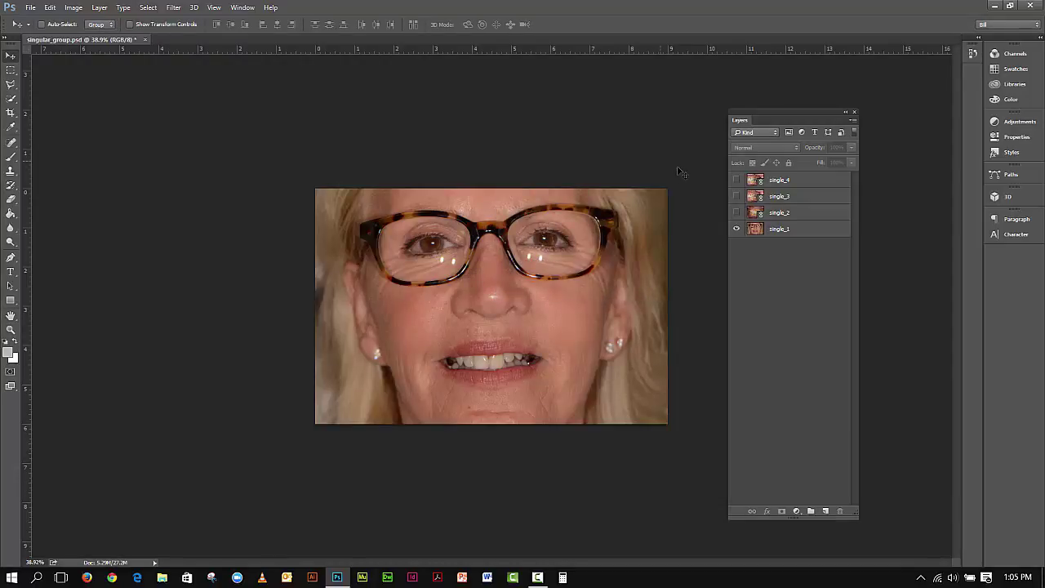
Show the single_2 layer and set up a JPEG save of the image in the single_final folder.
left_click(737, 212)
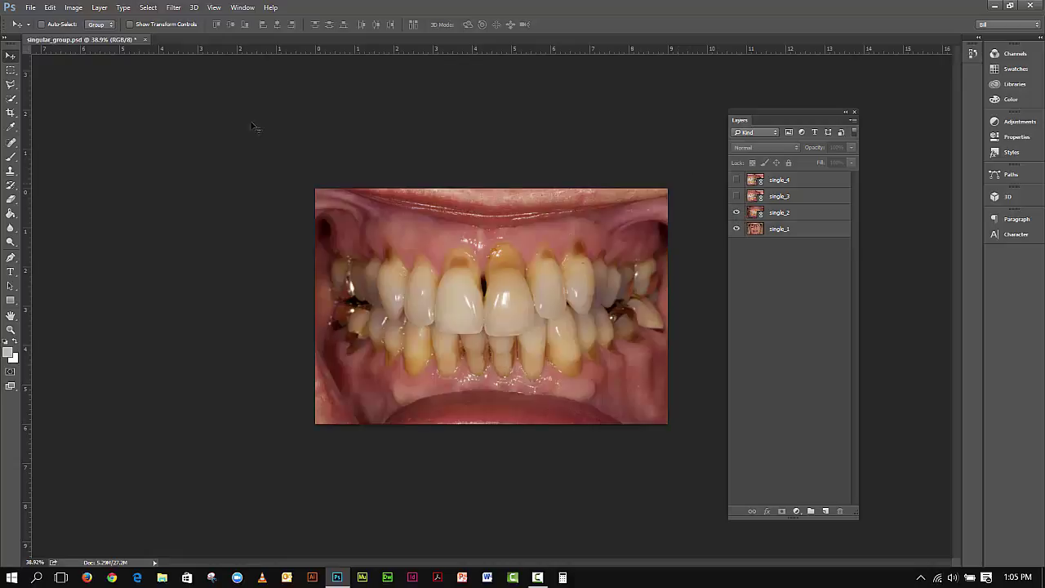
left_click(31, 7)
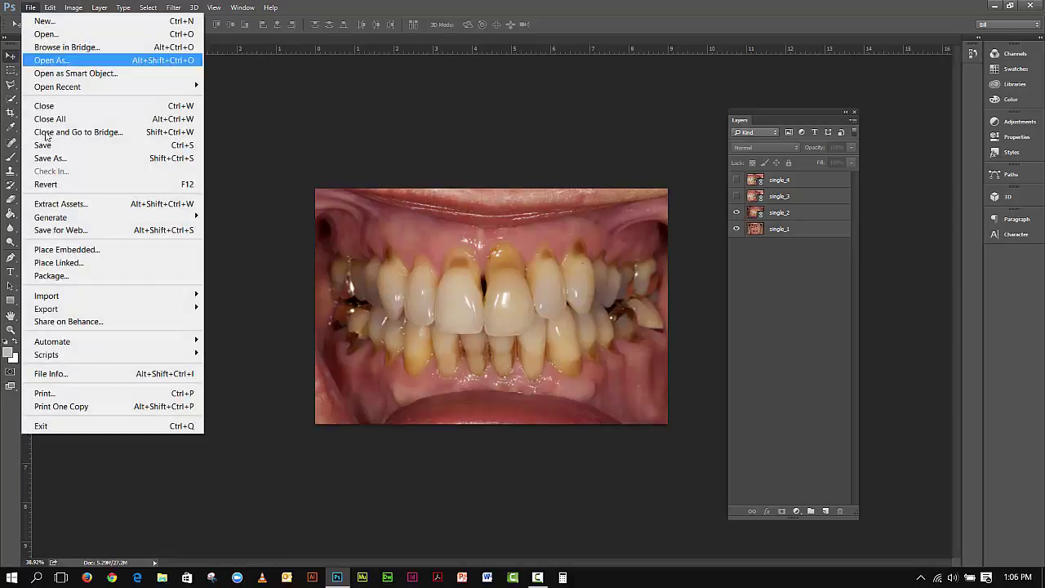
left_click(49, 161)
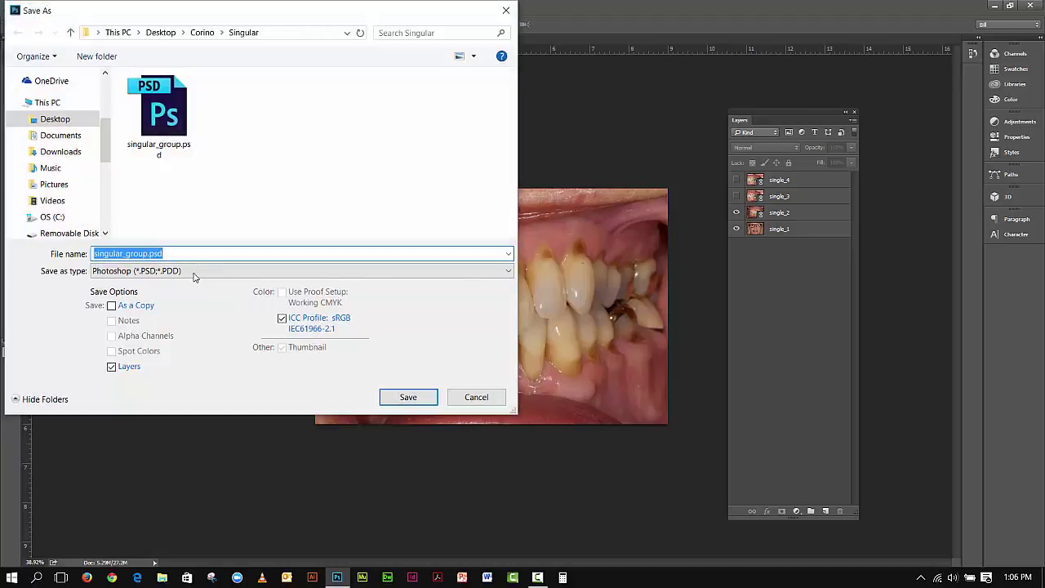
left_click(203, 33)
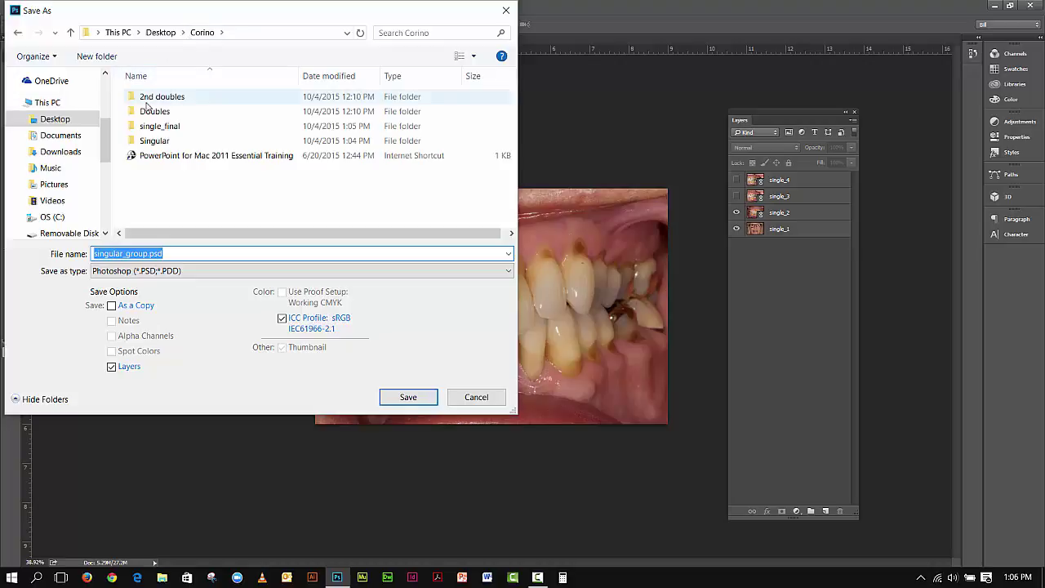
double_click(153, 127)
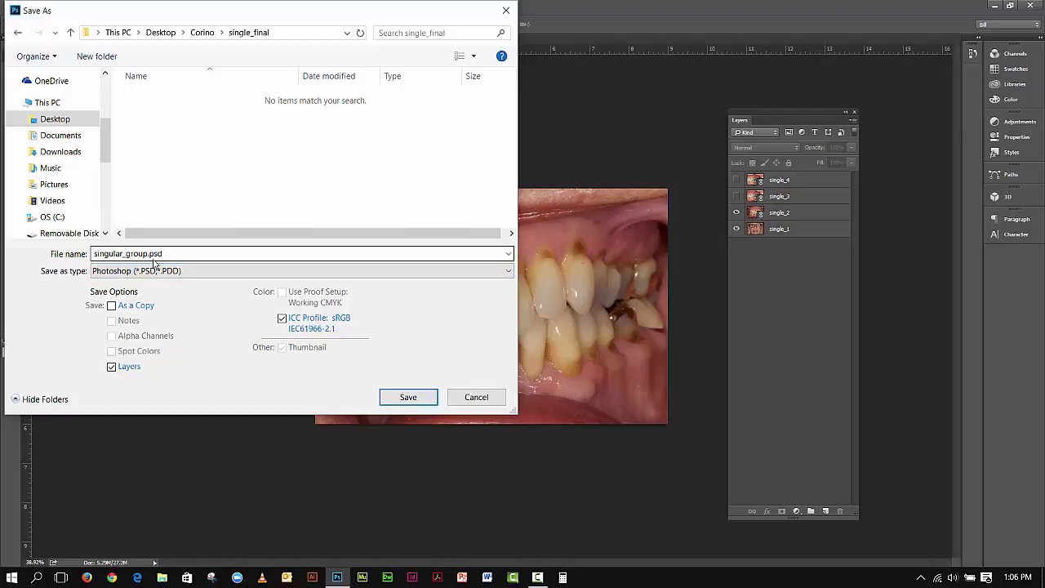
left_click(191, 272)
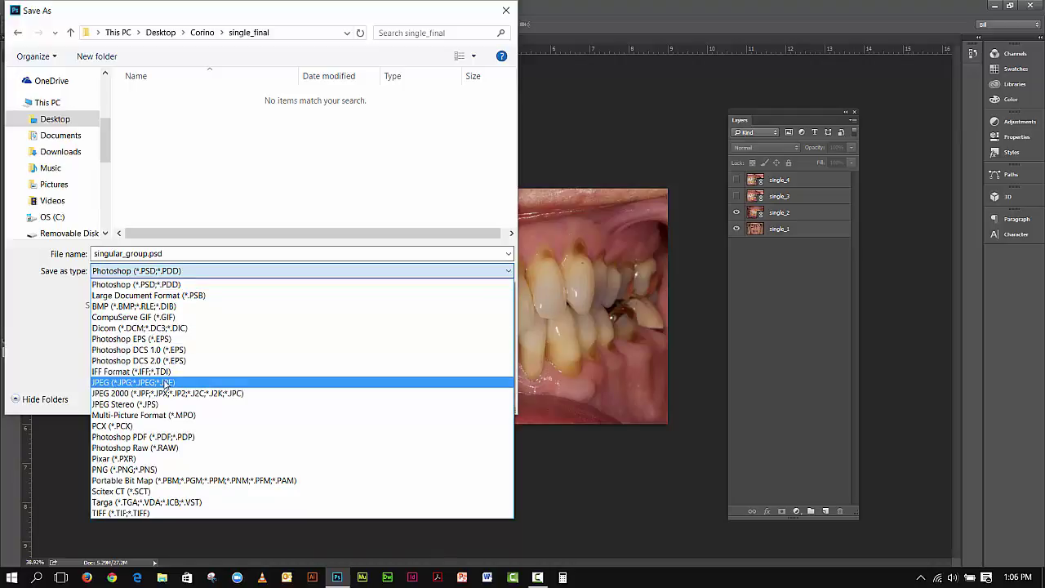
left_click(166, 383)
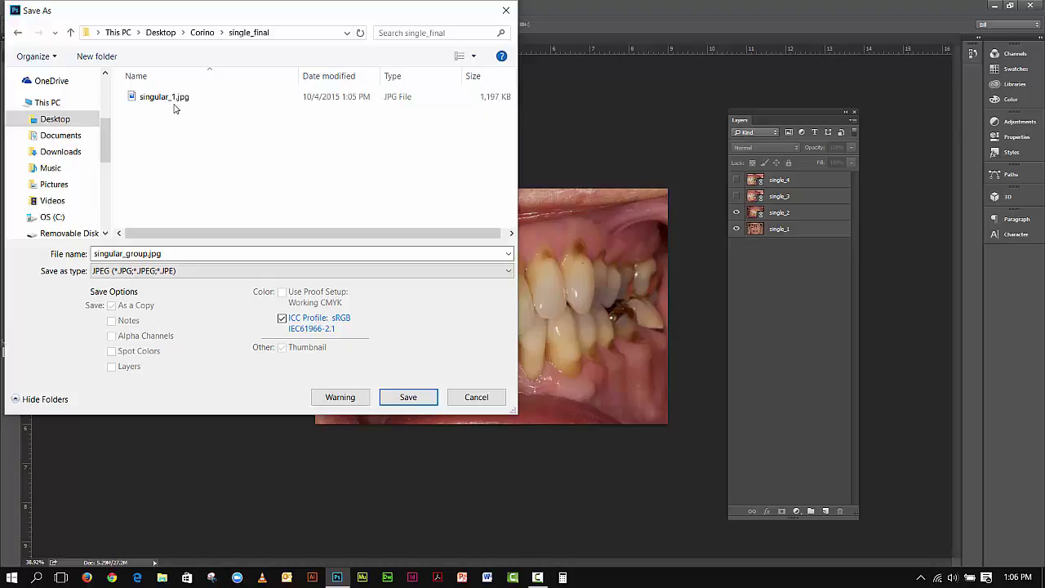
Name the file singular_2.jpg and save it with JPEG quality 12 (Maximum) and Progressive format.
left_click(150, 254)
double_click(150, 253)
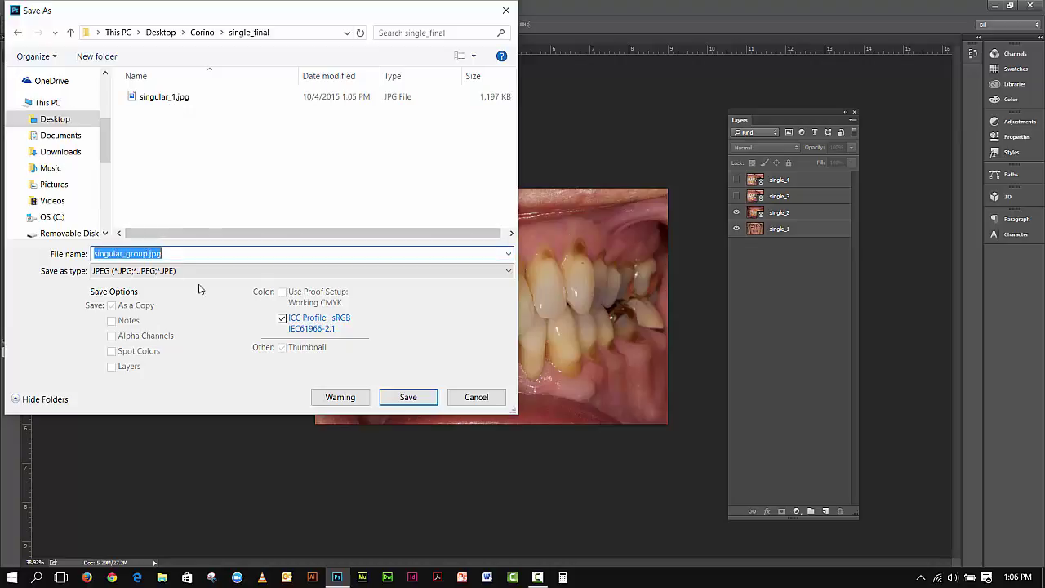
left_click(146, 254)
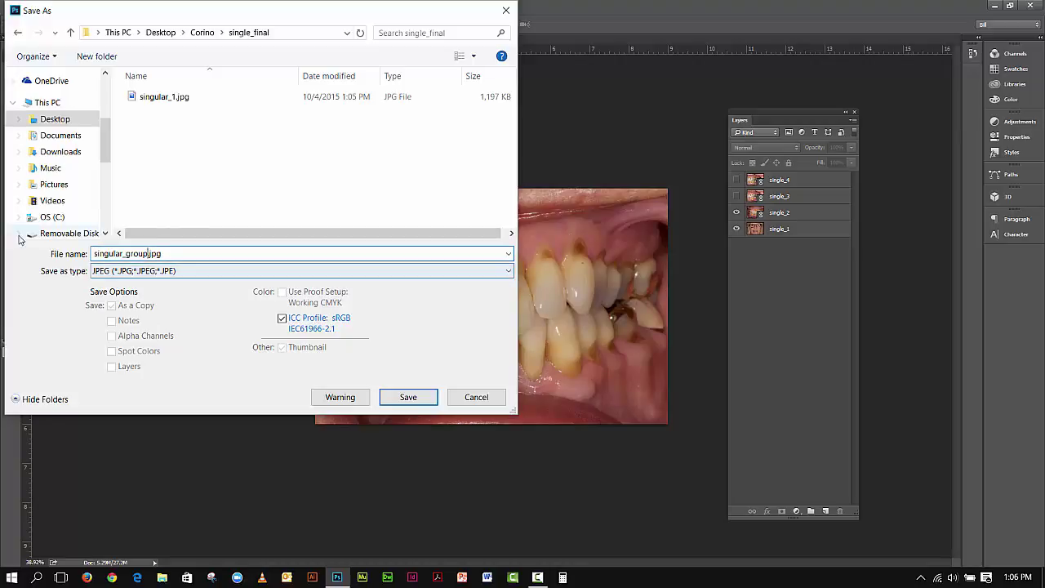
key("BackSpace")
key("BackSpace")
key("BackSpace")
key("BackSpace")
key("BackSpace")
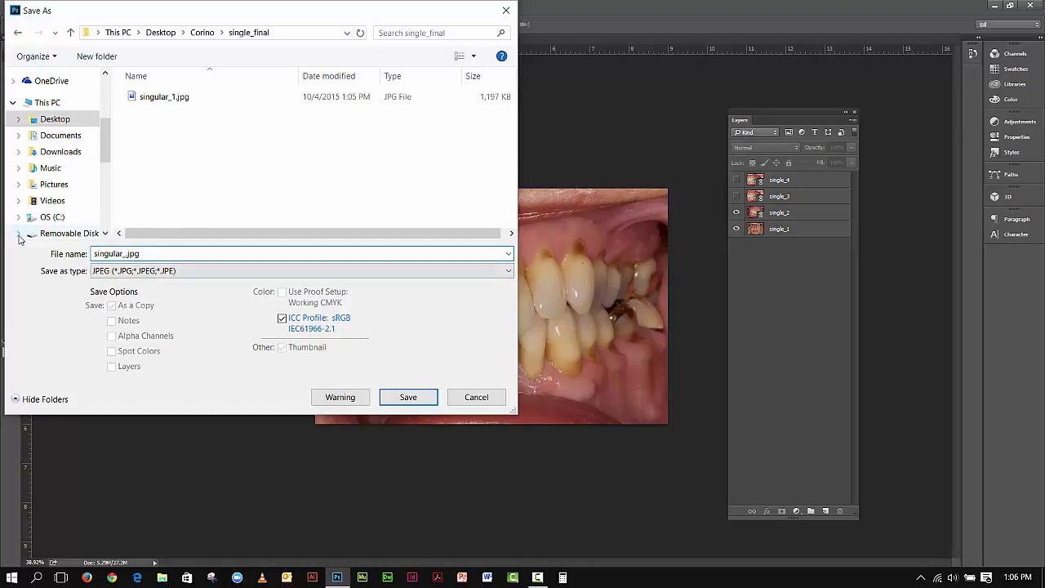
type("2")
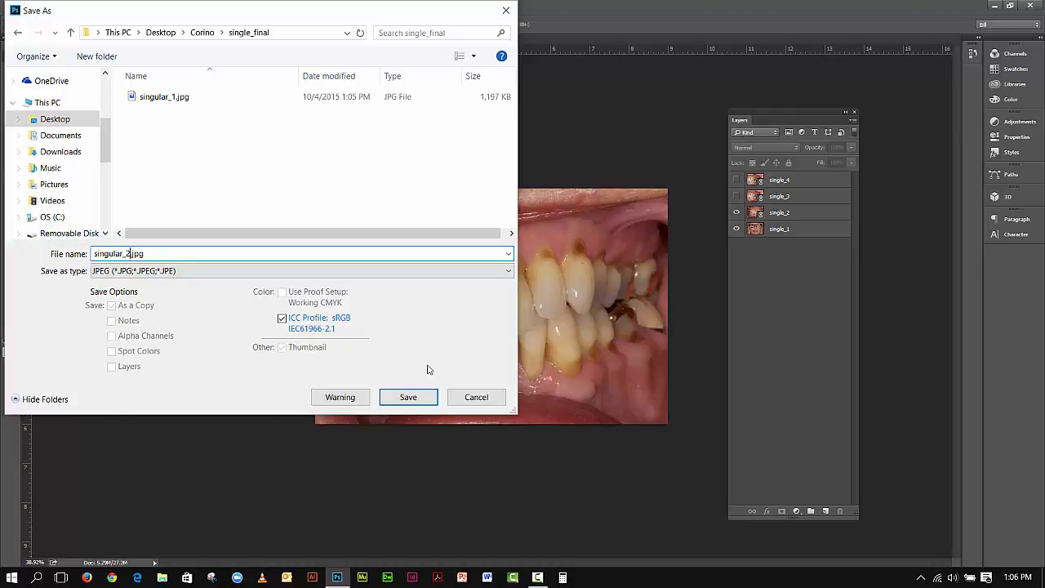
left_click(420, 395)
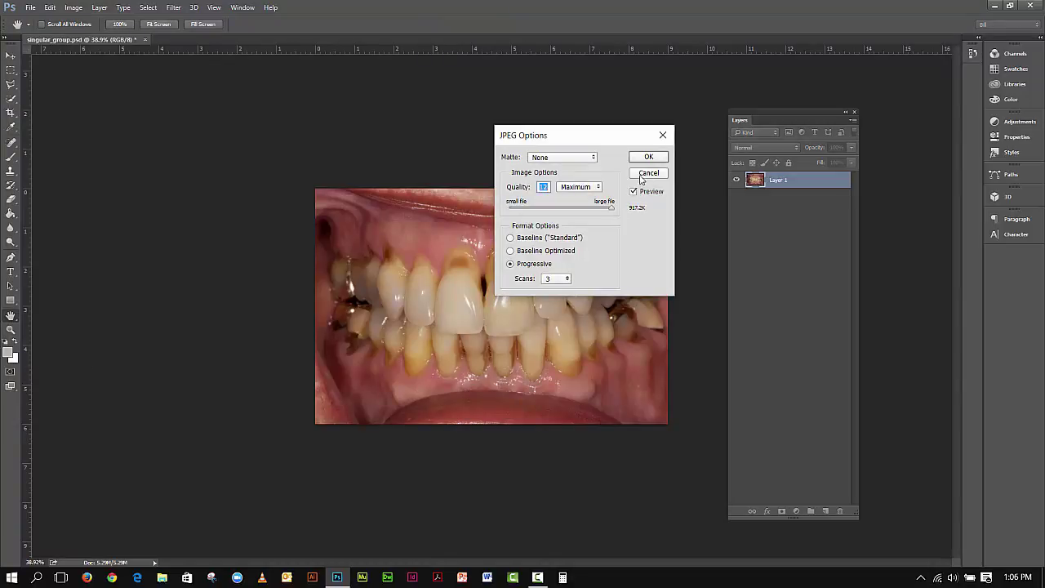
left_click(649, 158)
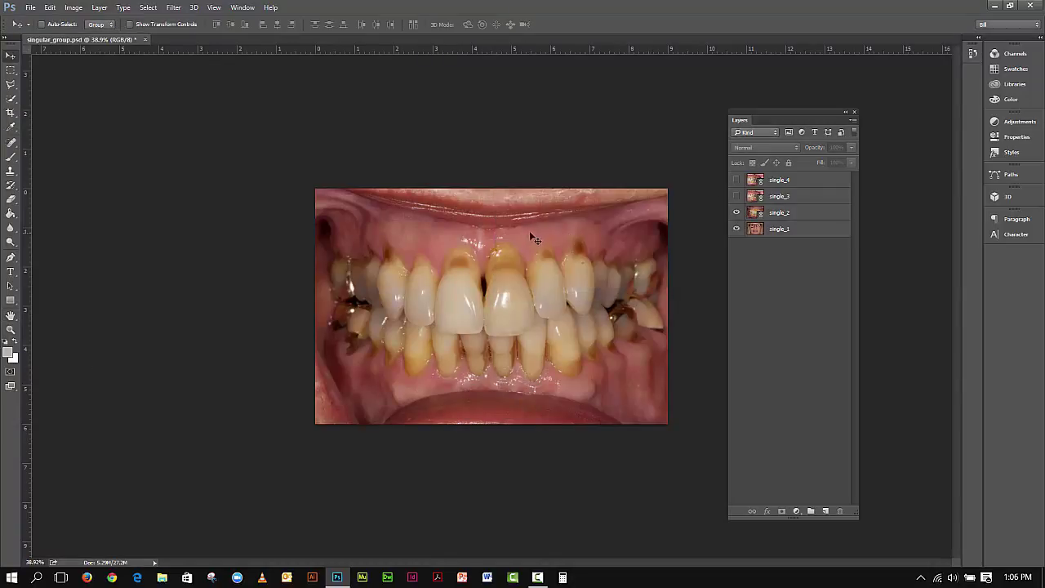
Show the single_3 layer and start saving the image as a JPEG in the single_final folder.
left_click(737, 197)
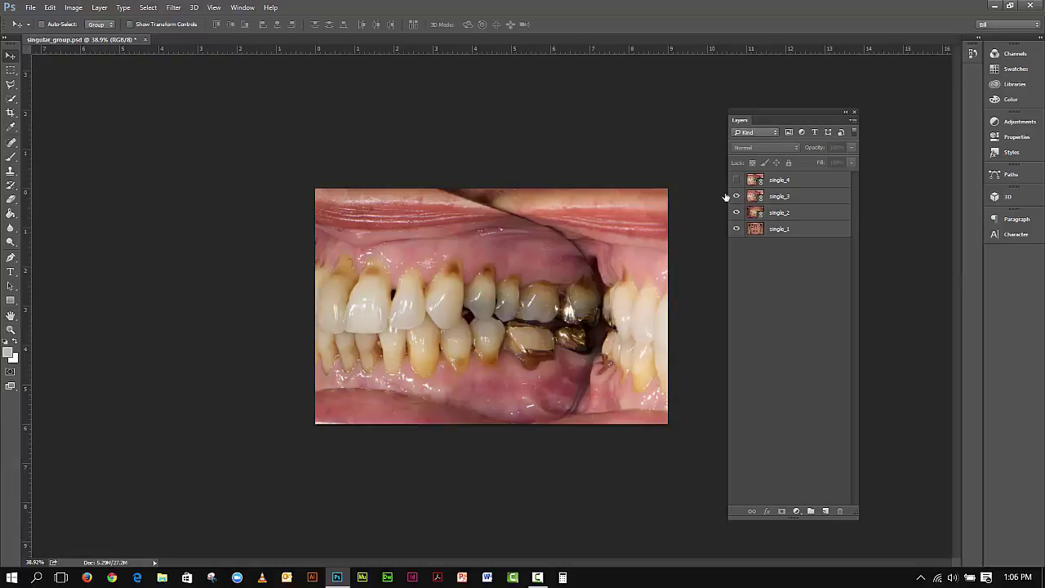
left_click(38, 8)
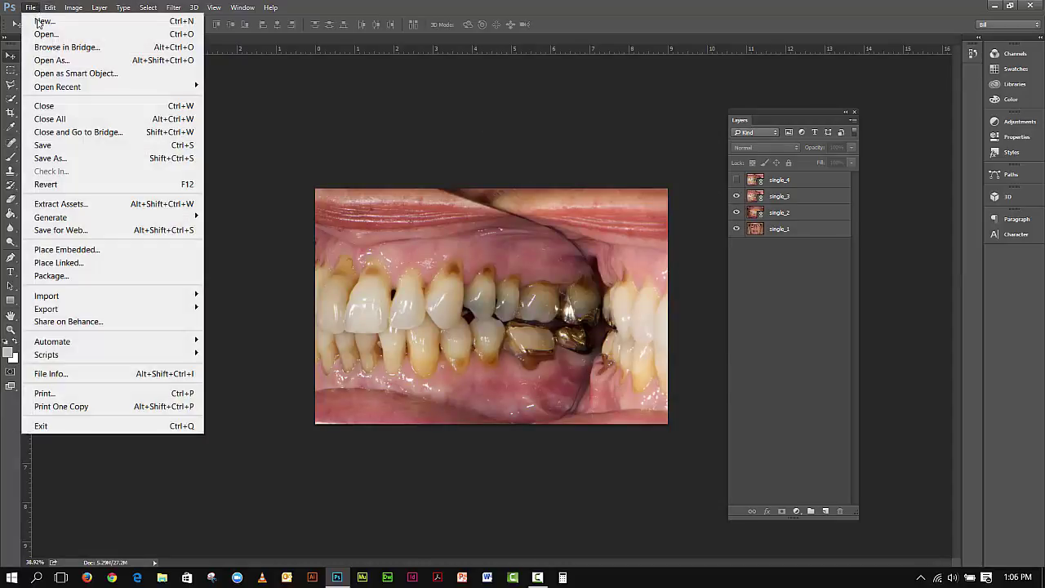
left_click(59, 161)
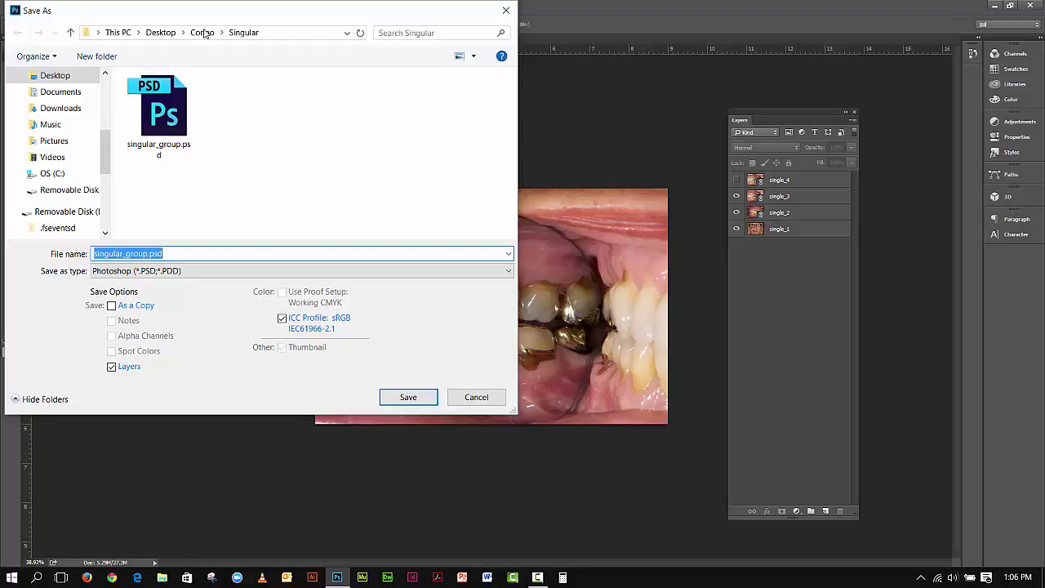
left_click(204, 33)
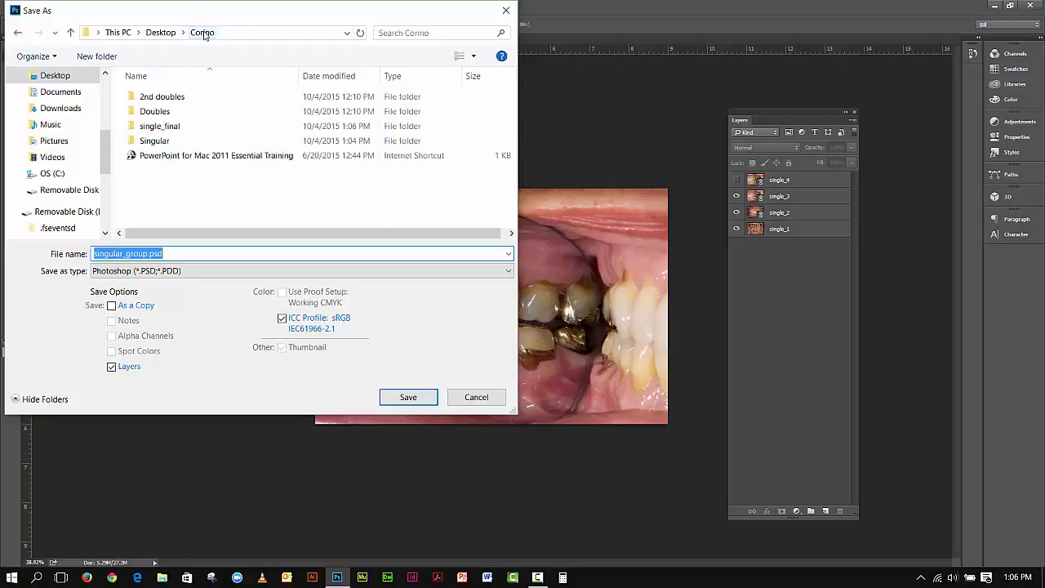
double_click(169, 128)
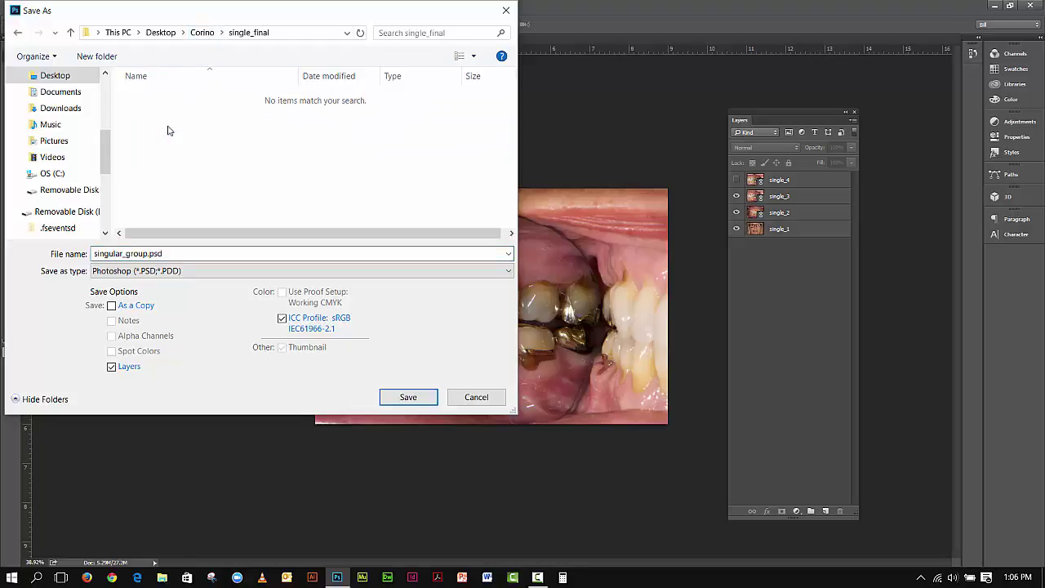
left_click(193, 270)
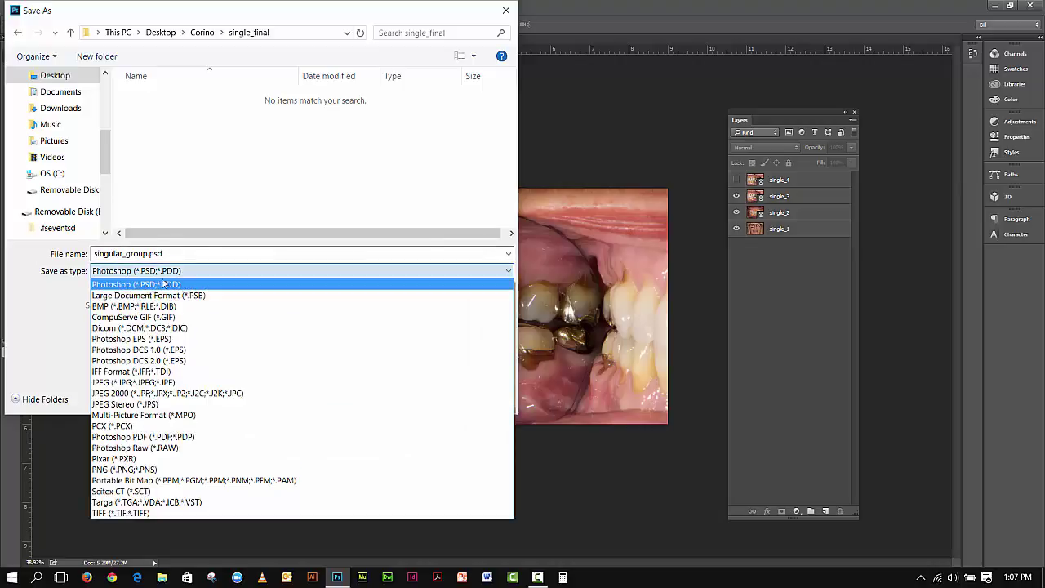
left_click(150, 382)
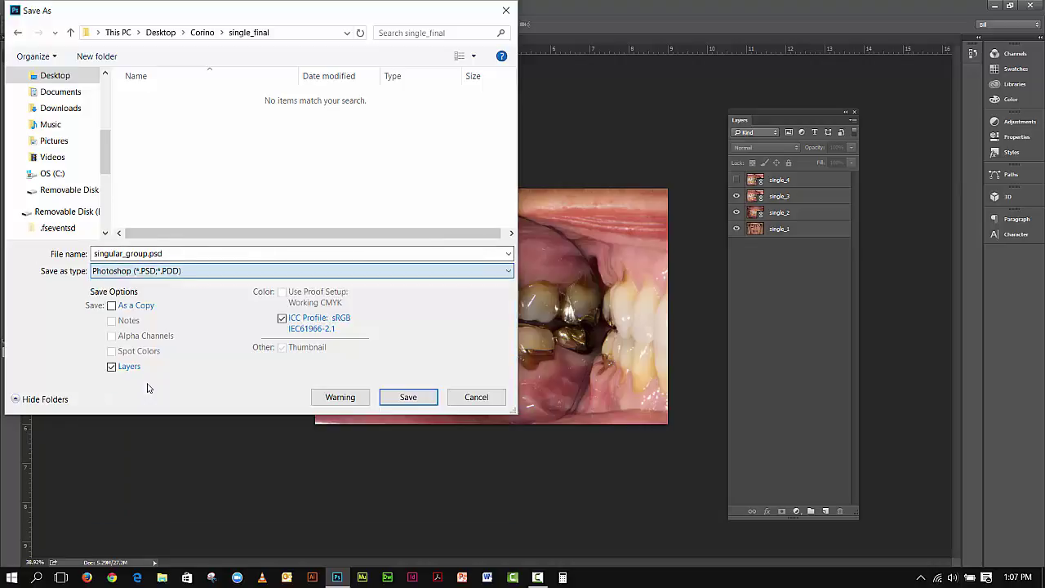
Name the file singular_3.jpg and save it with JPEG quality 12 (Maximum) and Progressive format.
double_click(143, 254)
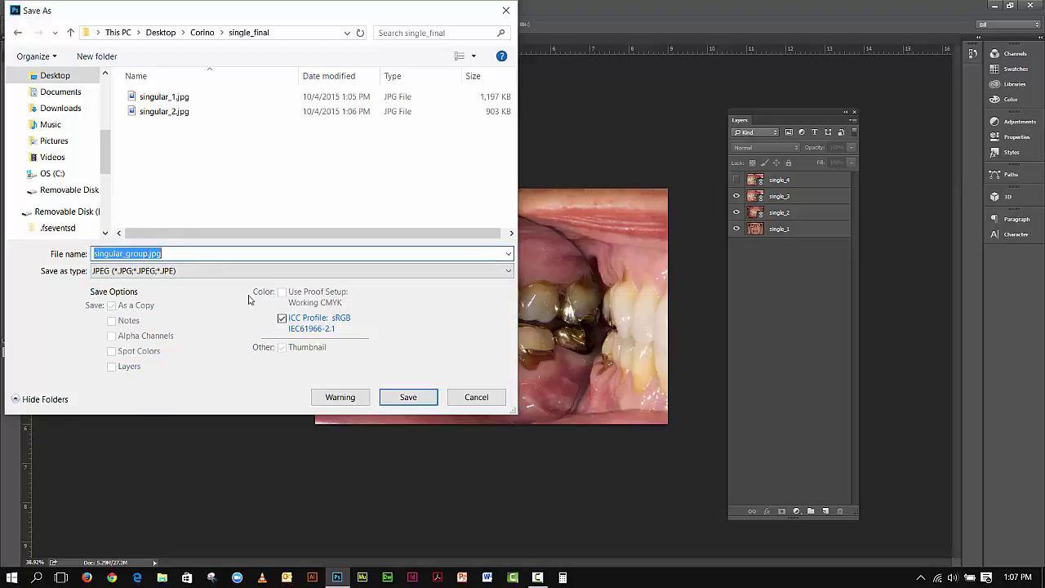
left_click(147, 254)
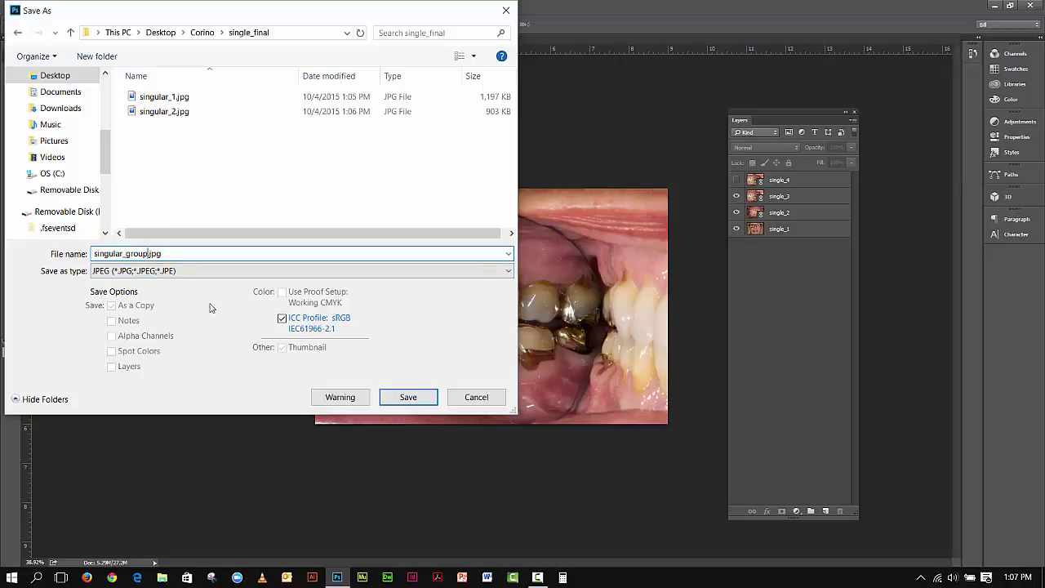
key("BackSpace")
key("BackSpace")
key("BackSpace")
key("BackSpace")
key("BackSpace")
type("3")
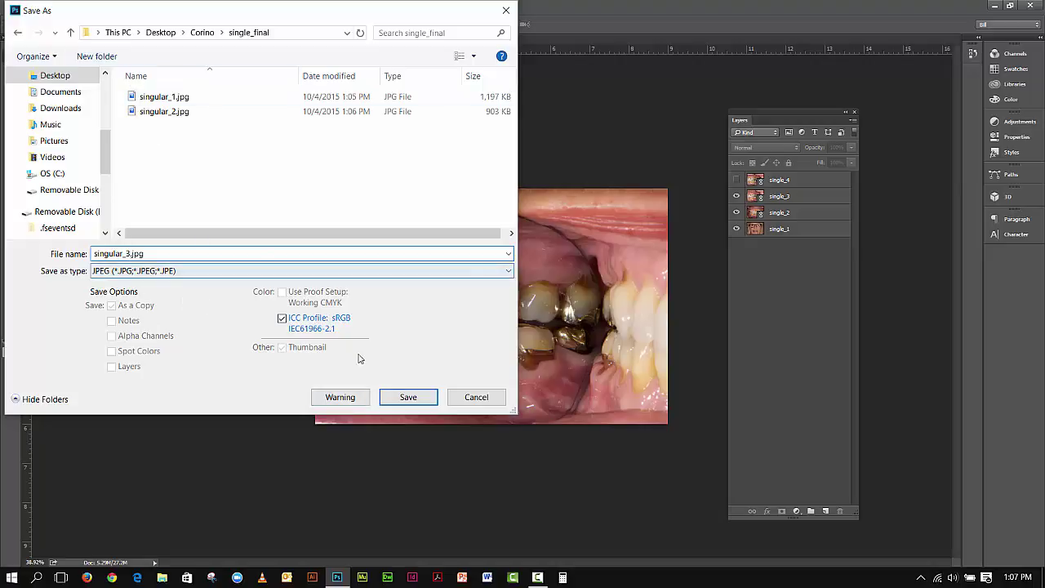
left_click(403, 399)
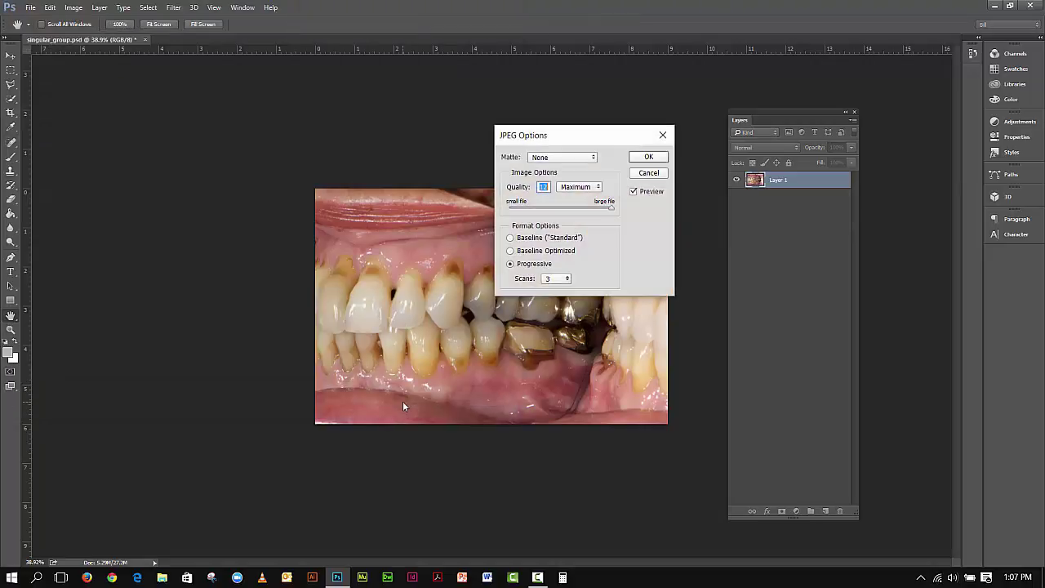
left_click(661, 158)
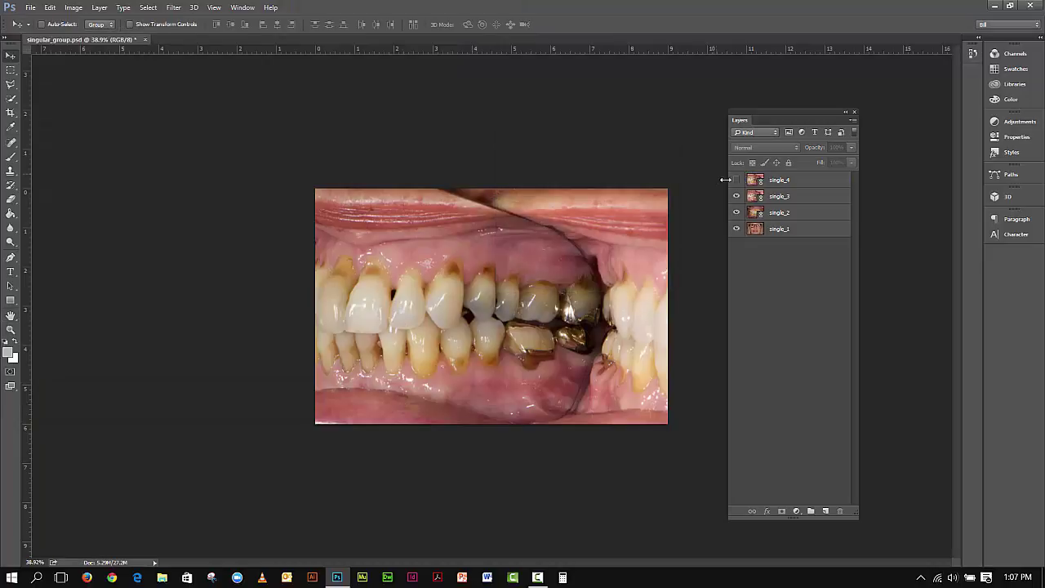
Show the single_4 layer and start saving the image as a JPEG in the single_final folder.
left_click(735, 180)
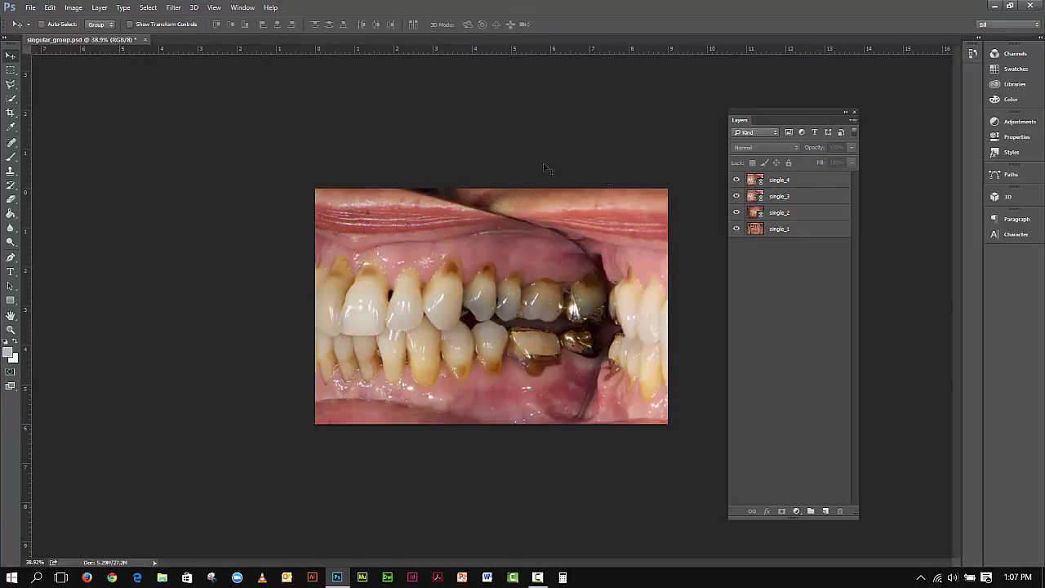
left_click(28, 7)
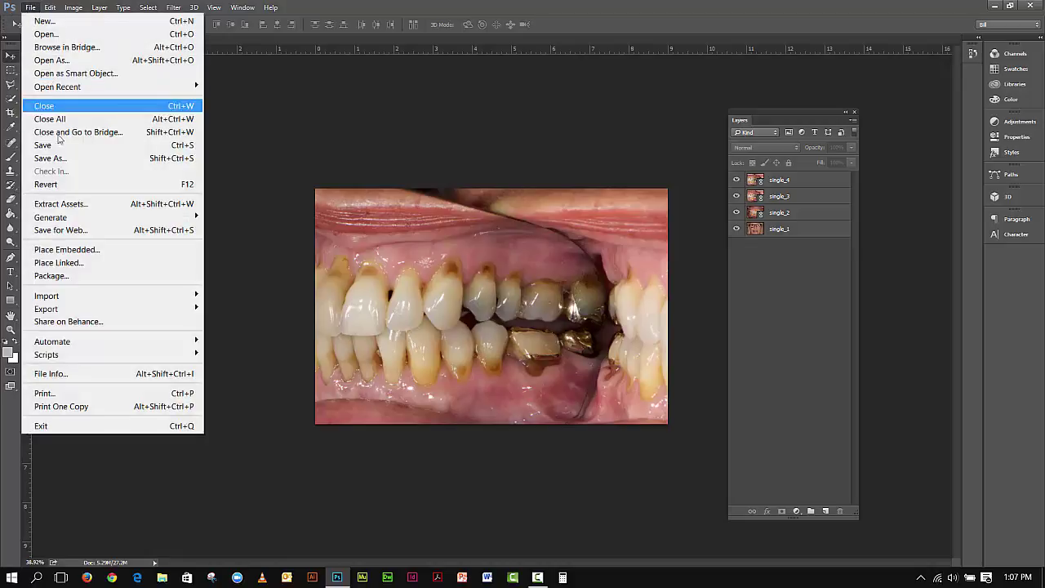
left_click(60, 159)
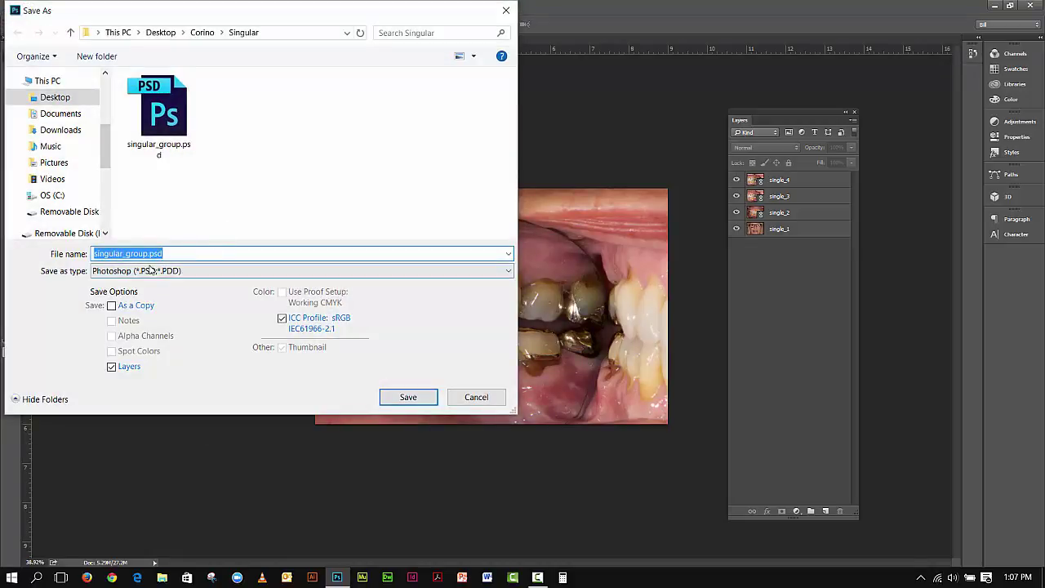
left_click(203, 33)
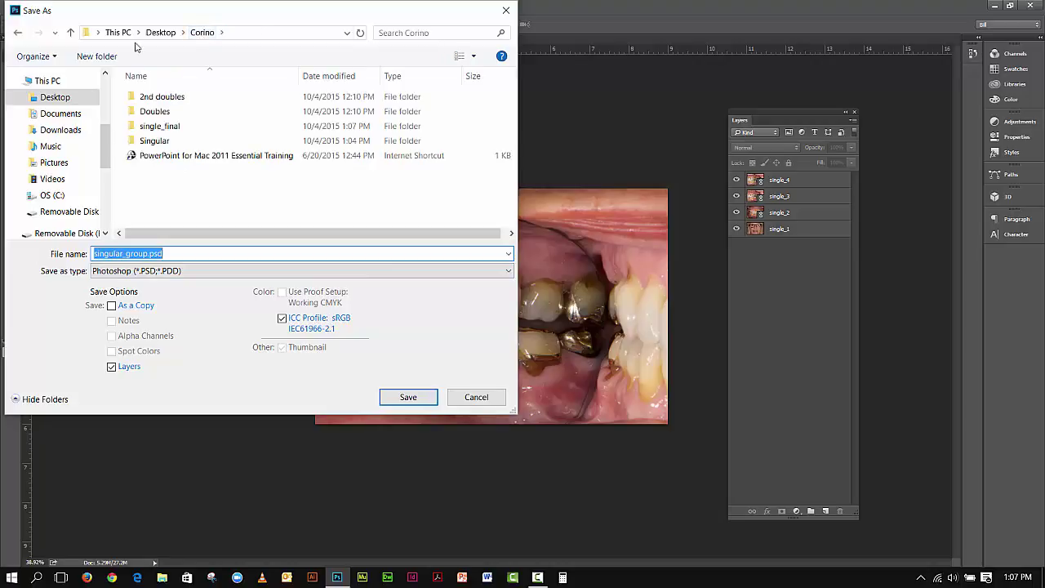
double_click(157, 127)
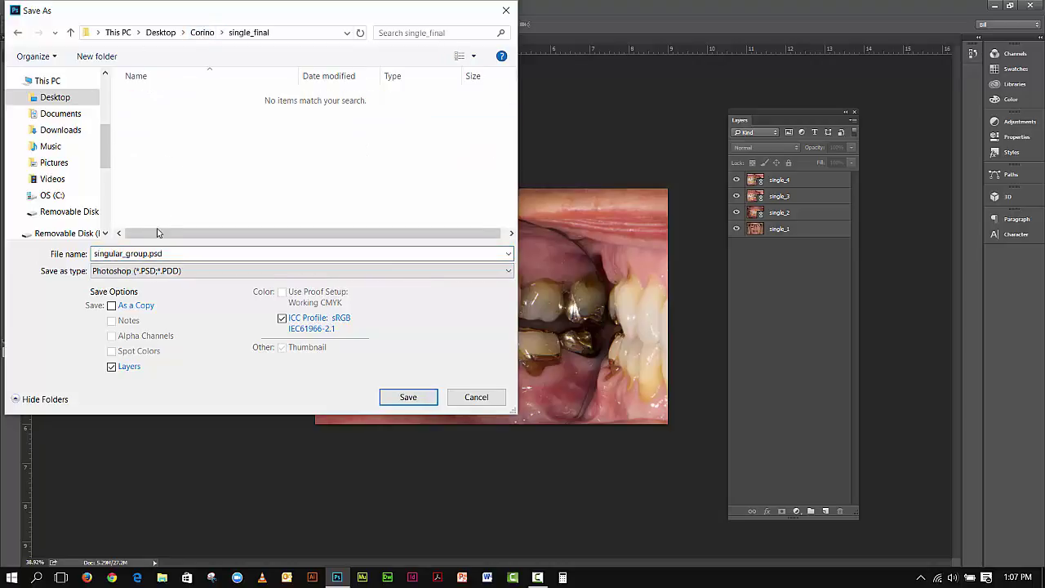
left_click(140, 270)
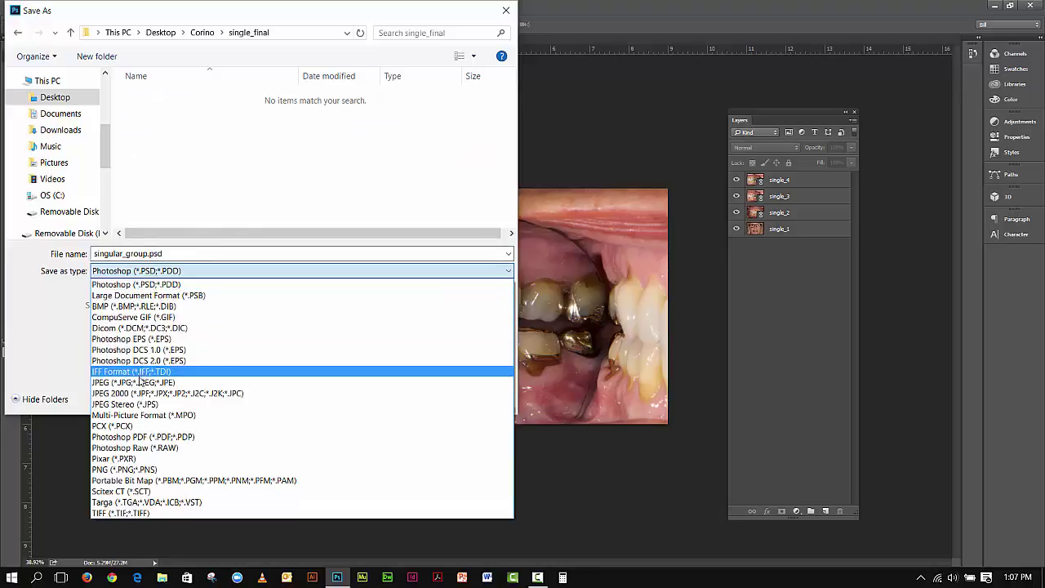
left_click(140, 383)
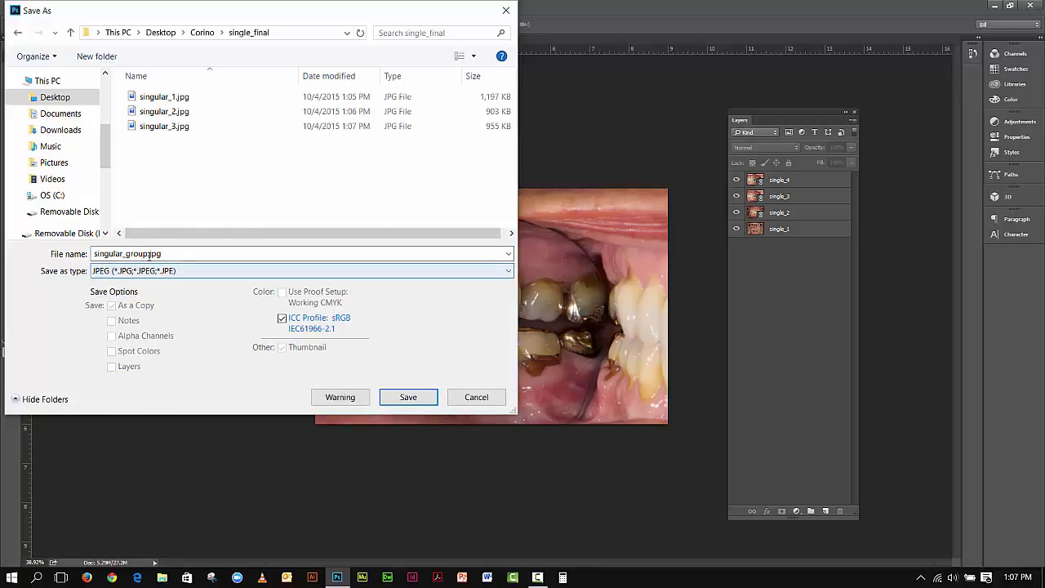
Name the file singular_4.jpg and save it with JPEG quality 12 (Maximum) and Progressive format.
double_click(148, 254)
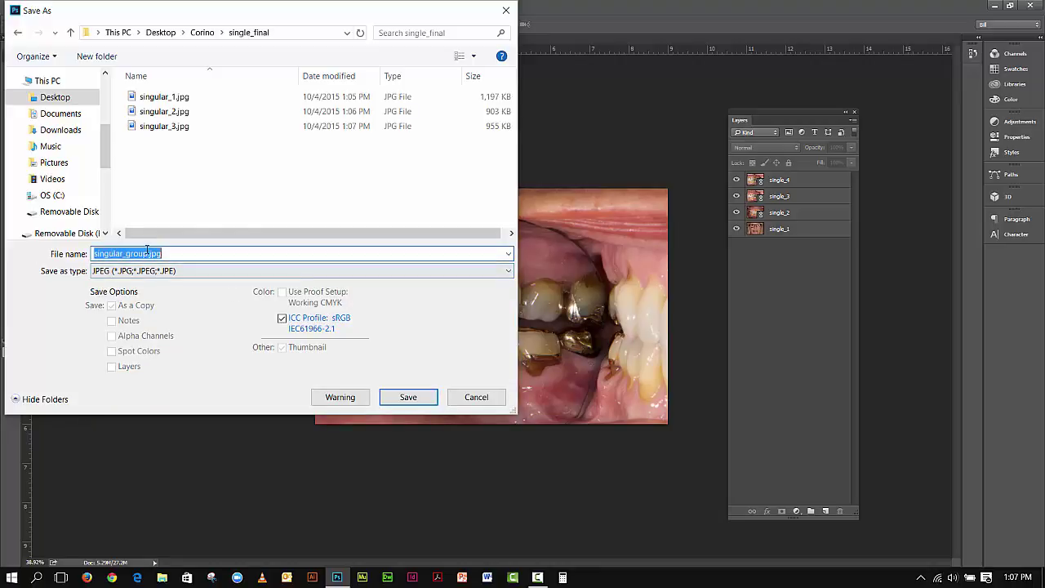
left_click(147, 254)
key("BackSpace")
key("BackSpace")
key("BackSpace")
key("BackSpace")
key("BackSpace")
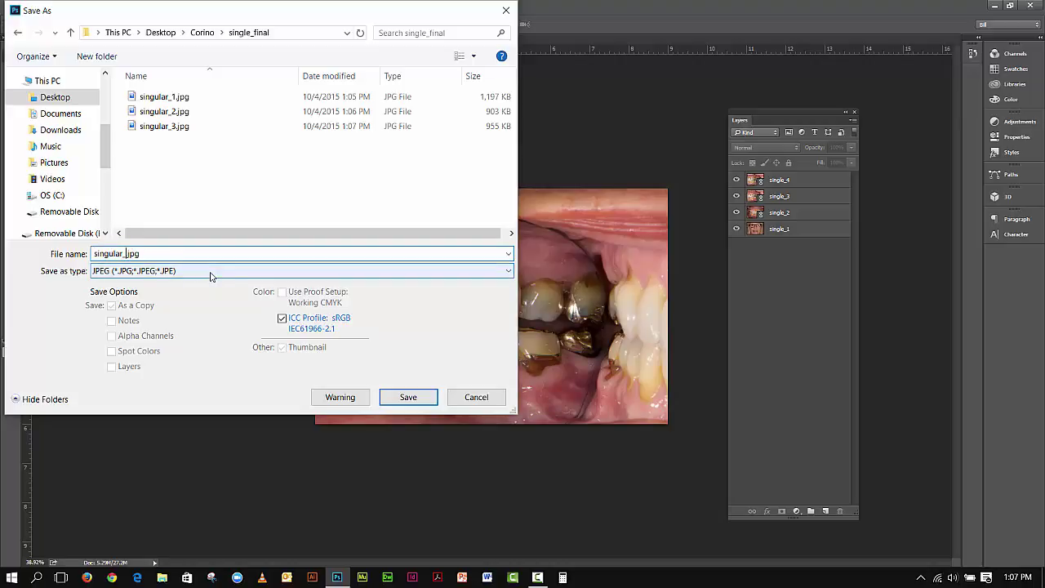
type("4")
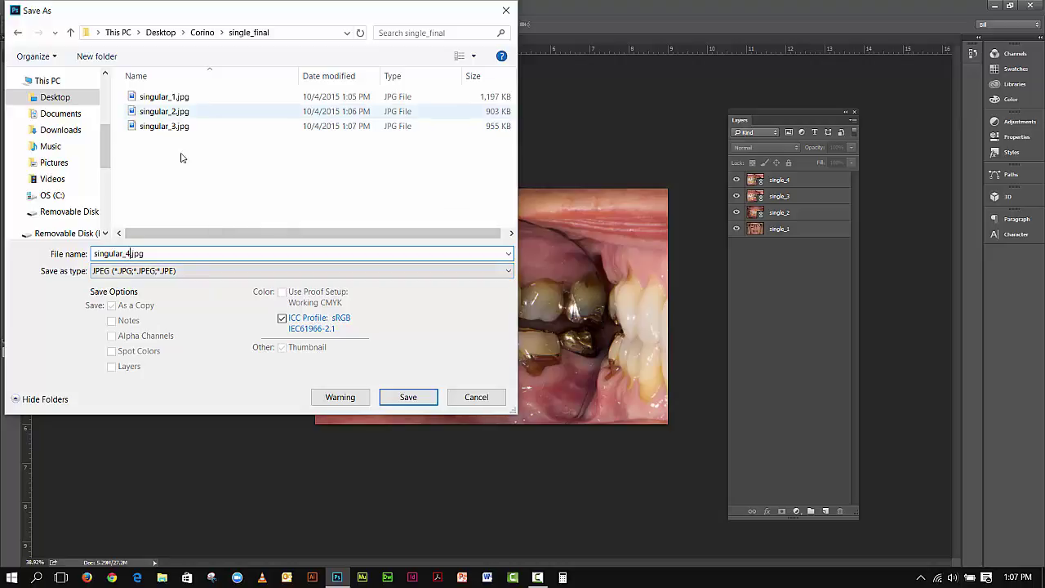
left_click(398, 407)
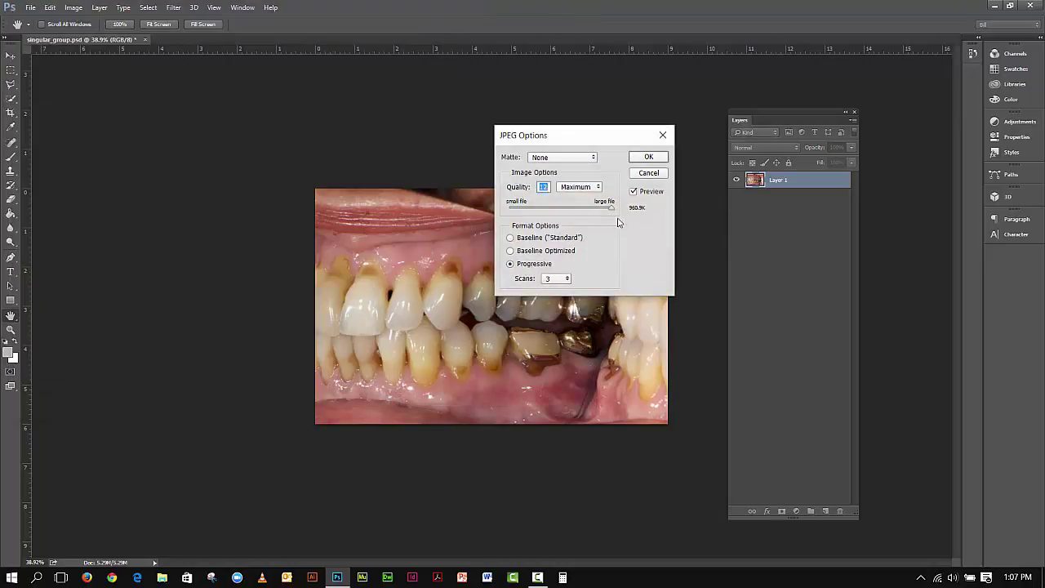
left_click(645, 157)
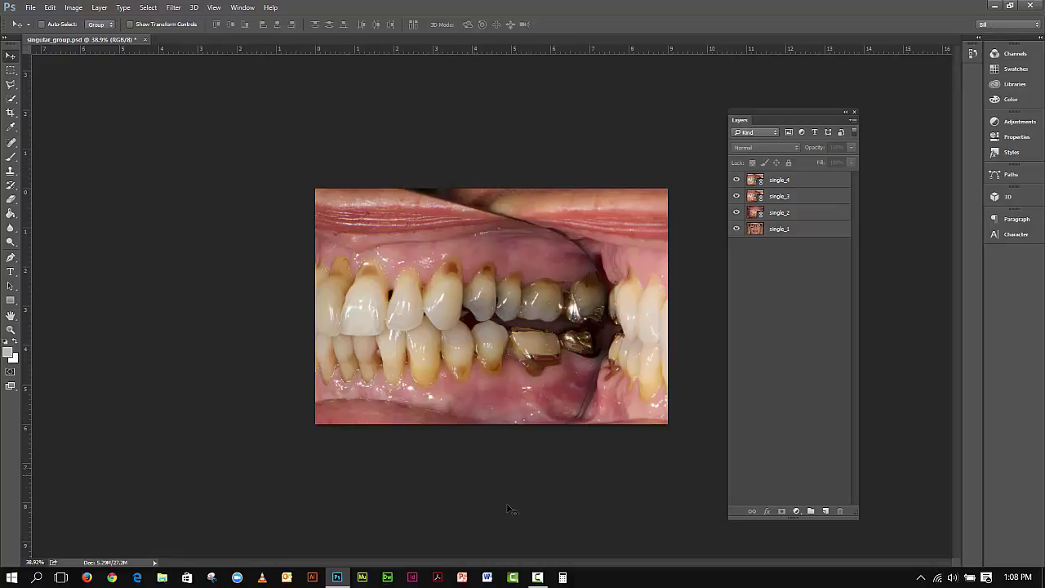
Switch to File Explorer, open the single_final folder and widen its window to view the exported JPEGs in one row.
left_click(993, 7)
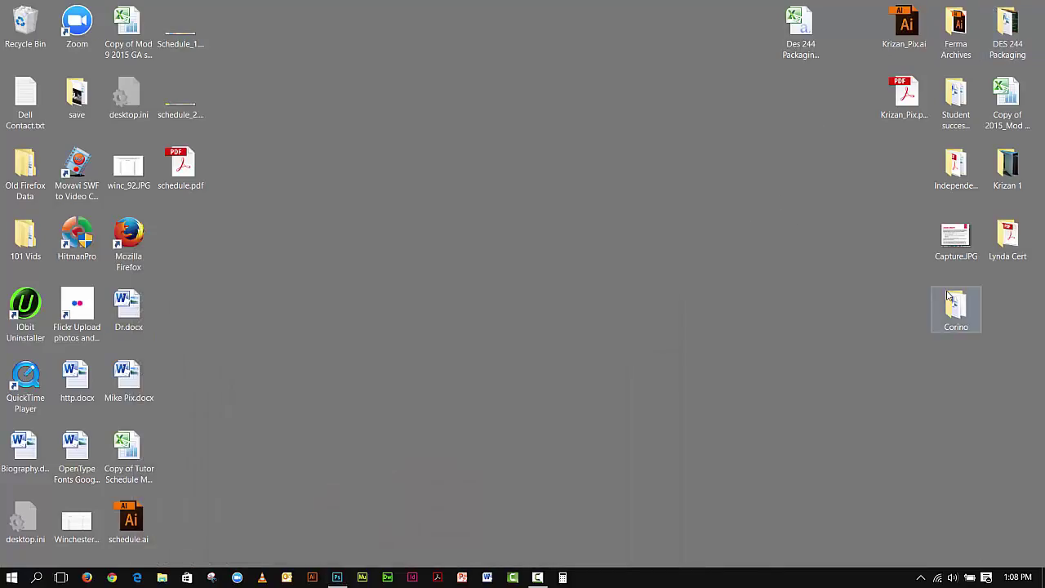
double_click(951, 302)
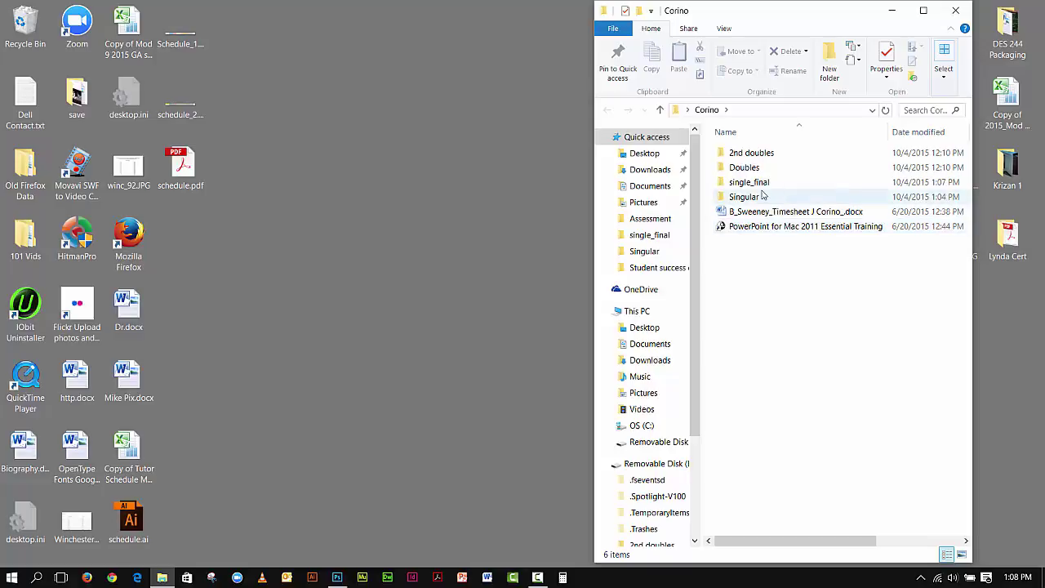
double_click(757, 189)
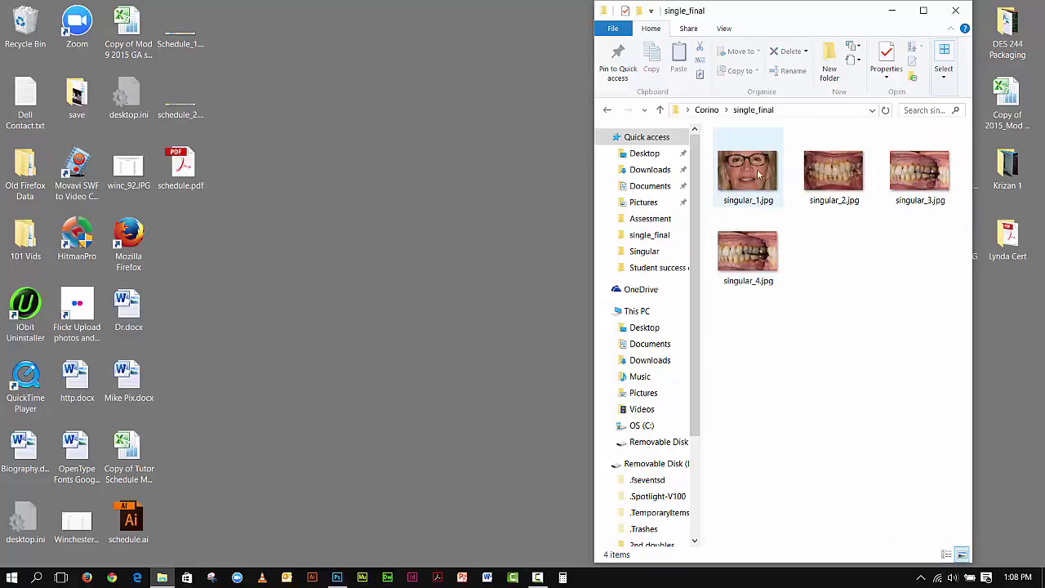
left_click_drag(749, 15, 349, 27)
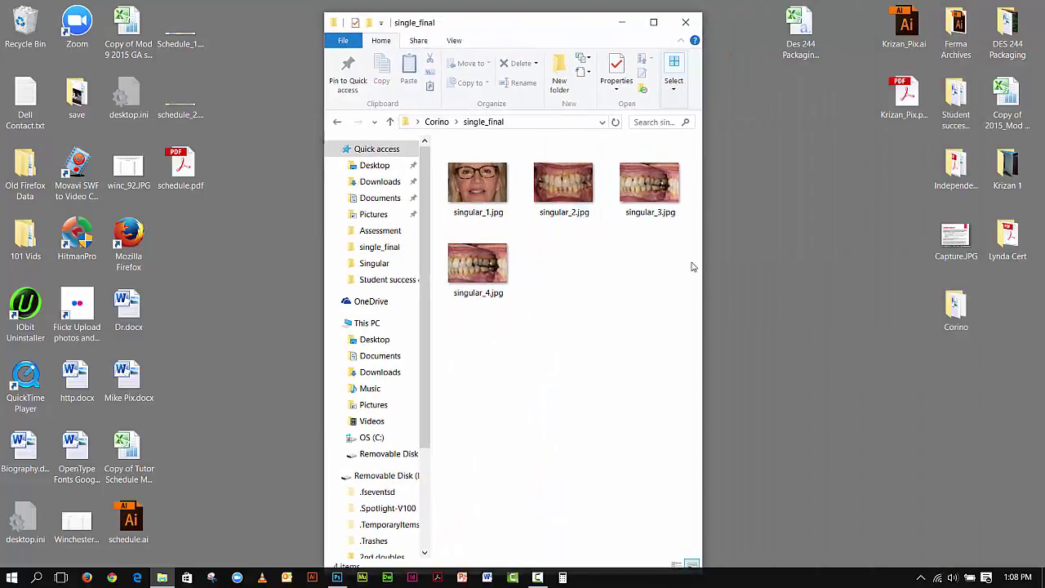
left_click_drag(703, 258, 877, 266)
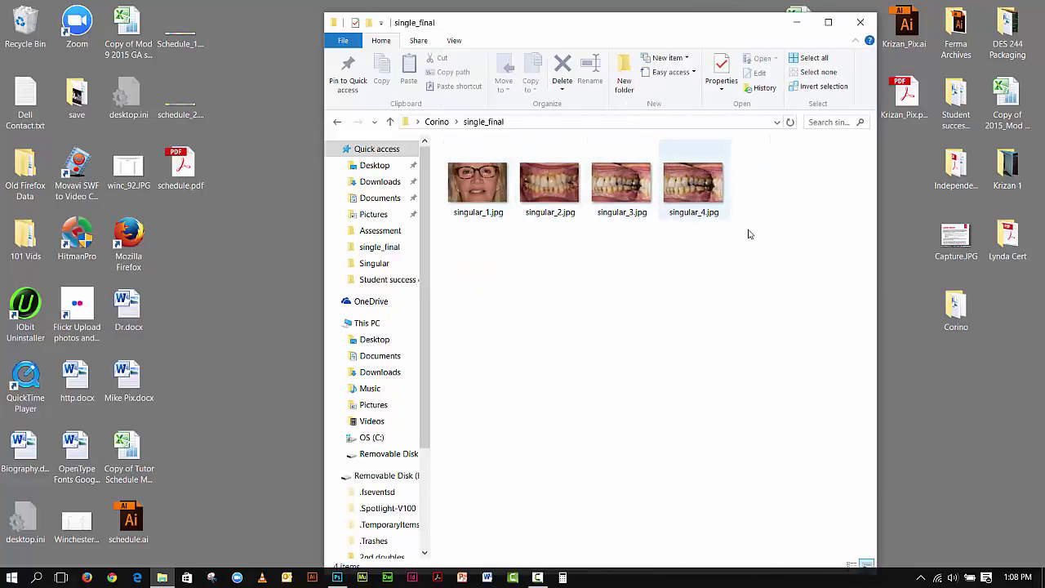